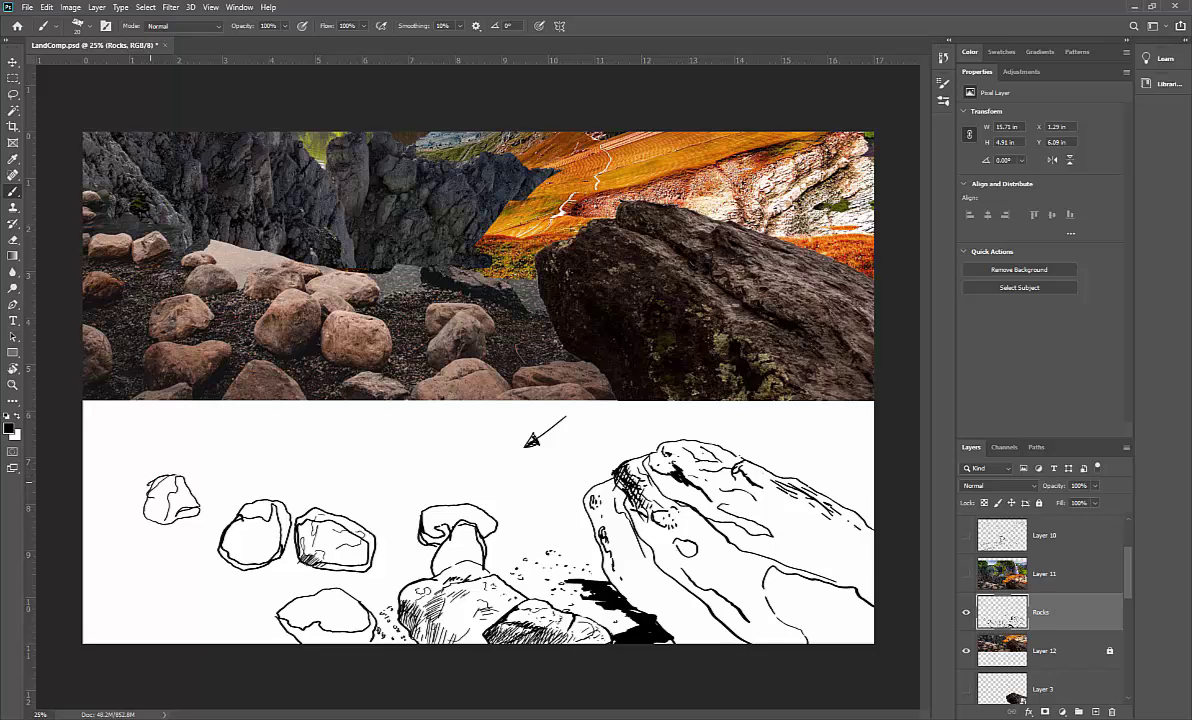
Step: Draw the left edge of the leftmost small rock sketch and circle its reference rock in the photo in orange
{"action": "mouse_move", "coordinate": [135, 493]}
{"action": "left_mouse_down"}
{"action": "mouse_move", "coordinate": [155, 522]}
{"action": "mouse_move", "coordinate": [137, 513]}
{"action": "left_mouse_up"}
{"action": "mouse_move", "coordinate": [193, 284]}
{"action": "left_mouse_down"}
{"action": "mouse_move", "coordinate": [127, 314]}
{"action": "mouse_move", "coordinate": [153, 337]}
{"action": "left_mouse_up"}
{"action": "left_click", "coordinate": [9, 428]}
{"action": "left_click", "coordinate": [711, 222]}
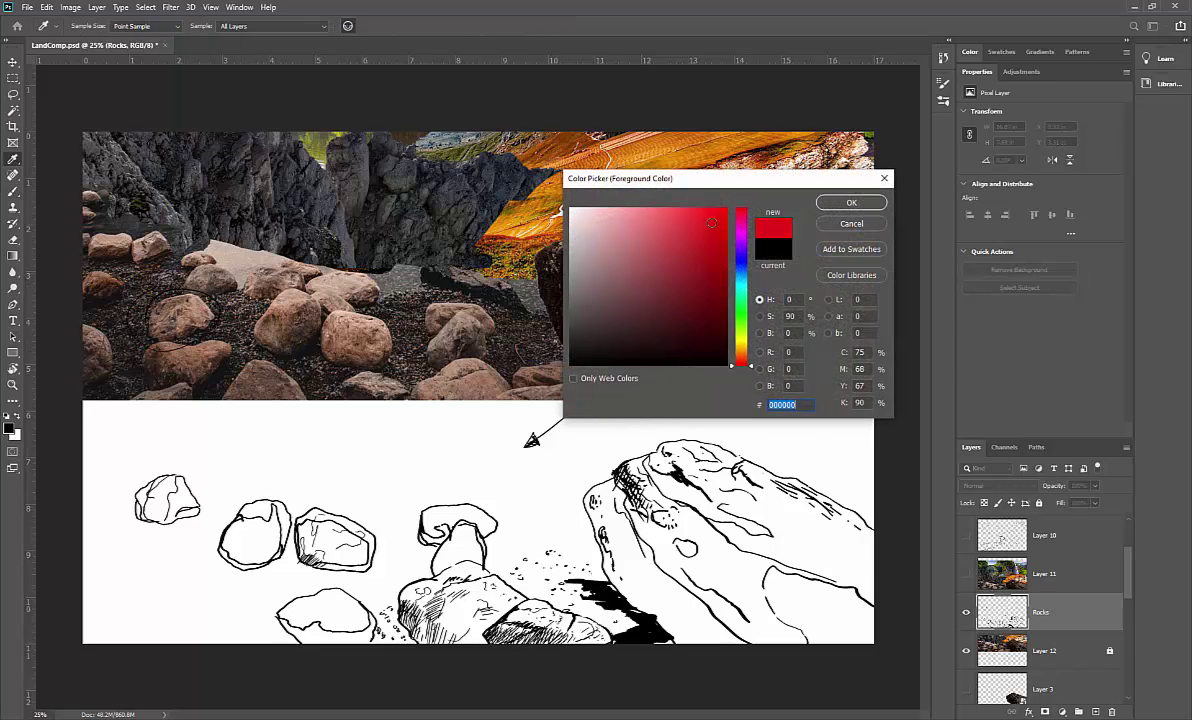
{"action": "left_click", "coordinate": [181, 291]}
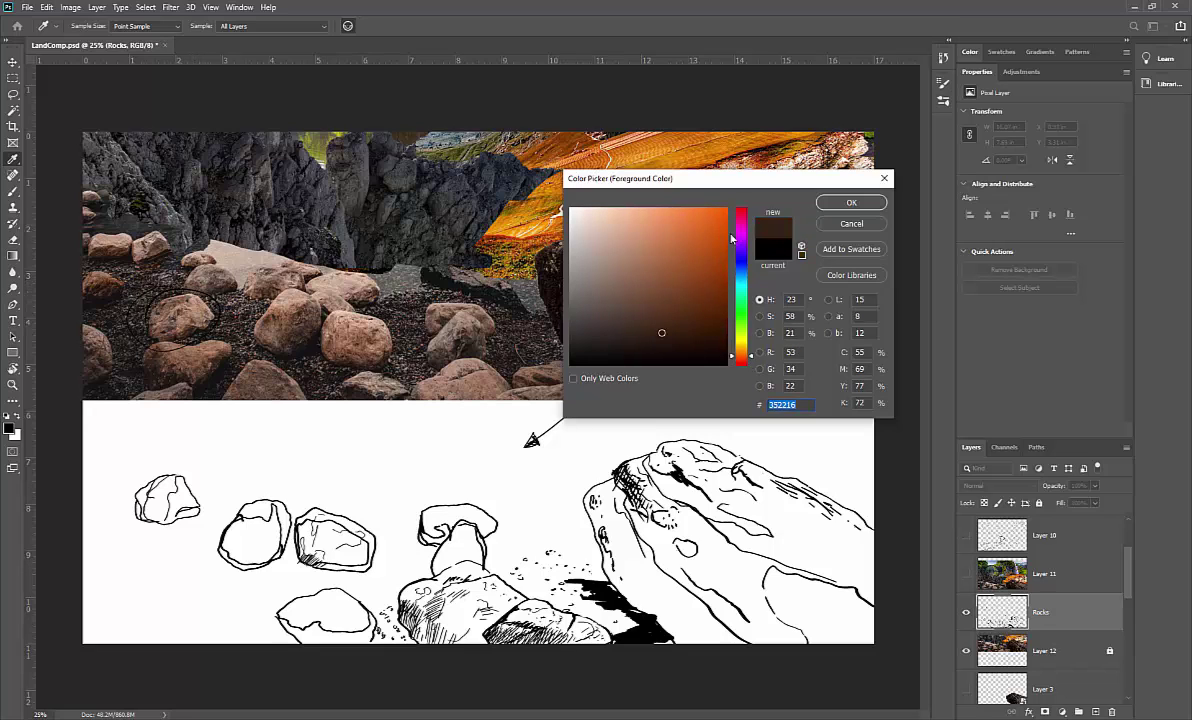
{"action": "left_click", "coordinate": [710, 222]}
{"action": "left_click", "coordinate": [851, 202]}
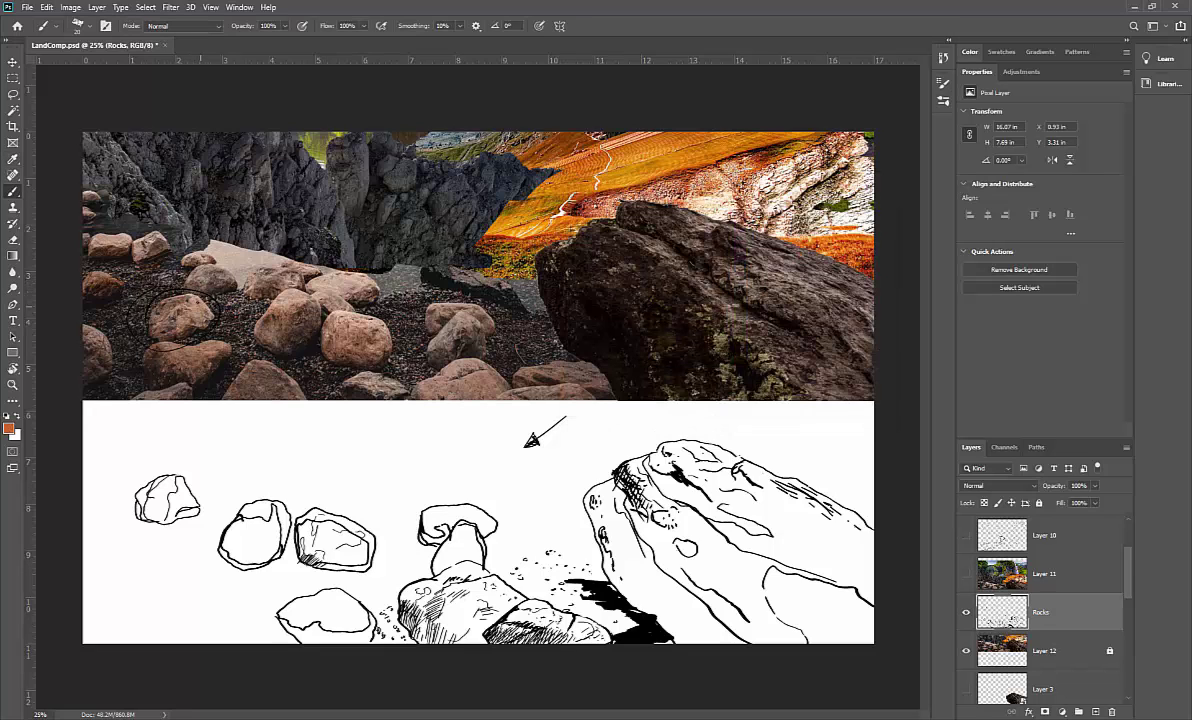
{"action": "mouse_move", "coordinate": [190, 287]}
{"action": "left_mouse_down"}
{"action": "mouse_move", "coordinate": [142, 318]}
{"action": "mouse_move", "coordinate": [214, 292]}
{"action": "left_mouse_up"}
Step: Restore the default black brush colour and add contour and shading strokes to the small rock and the upright mushroom-shaped rock
{"action": "key", "text": "d"}
{"action": "mouse_move", "coordinate": [184, 478]}
{"action": "left_mouse_down"}
{"action": "mouse_move", "coordinate": [211, 513]}
{"action": "mouse_move", "coordinate": [176, 485]}
{"action": "mouse_move", "coordinate": [163, 490]}
{"action": "mouse_move", "coordinate": [185, 510]}
{"action": "left_mouse_up"}
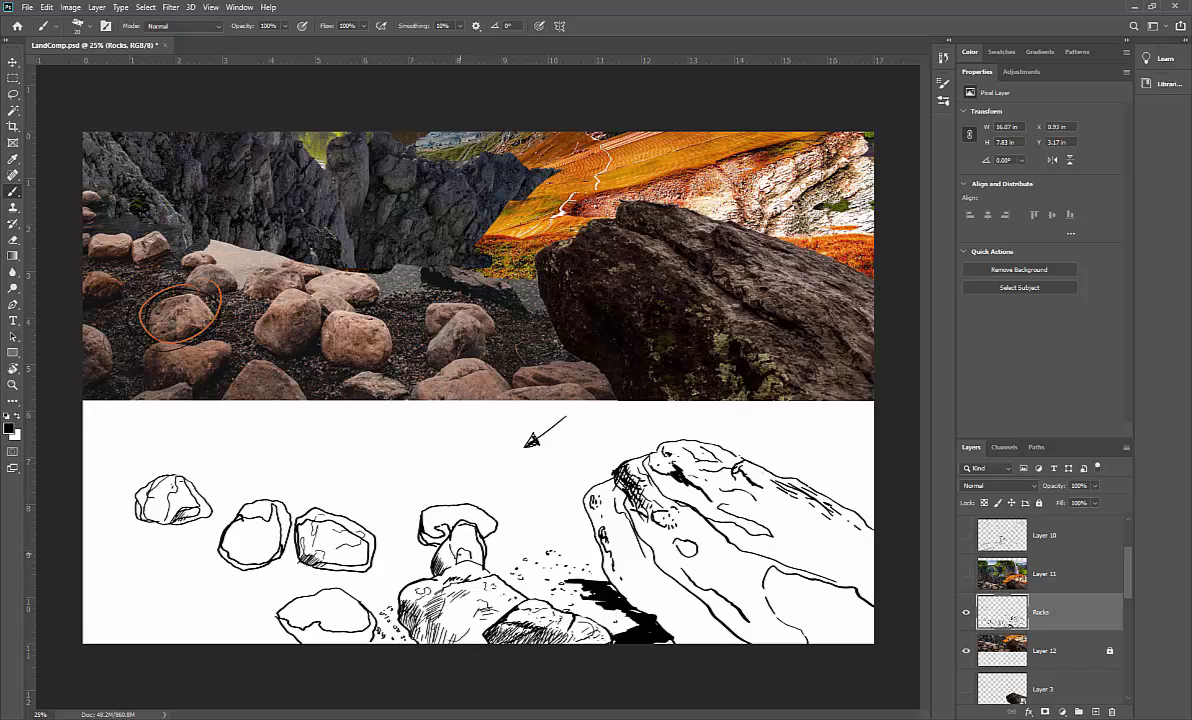
{"action": "left_click_drag", "start_coordinate": [459, 558], "coordinate": [466, 561]}
Step: Examine the reference rocks up close and view the full landscape composite on Layer 11 with the Layer 10 linework
{"action": "key", "text": "z"}
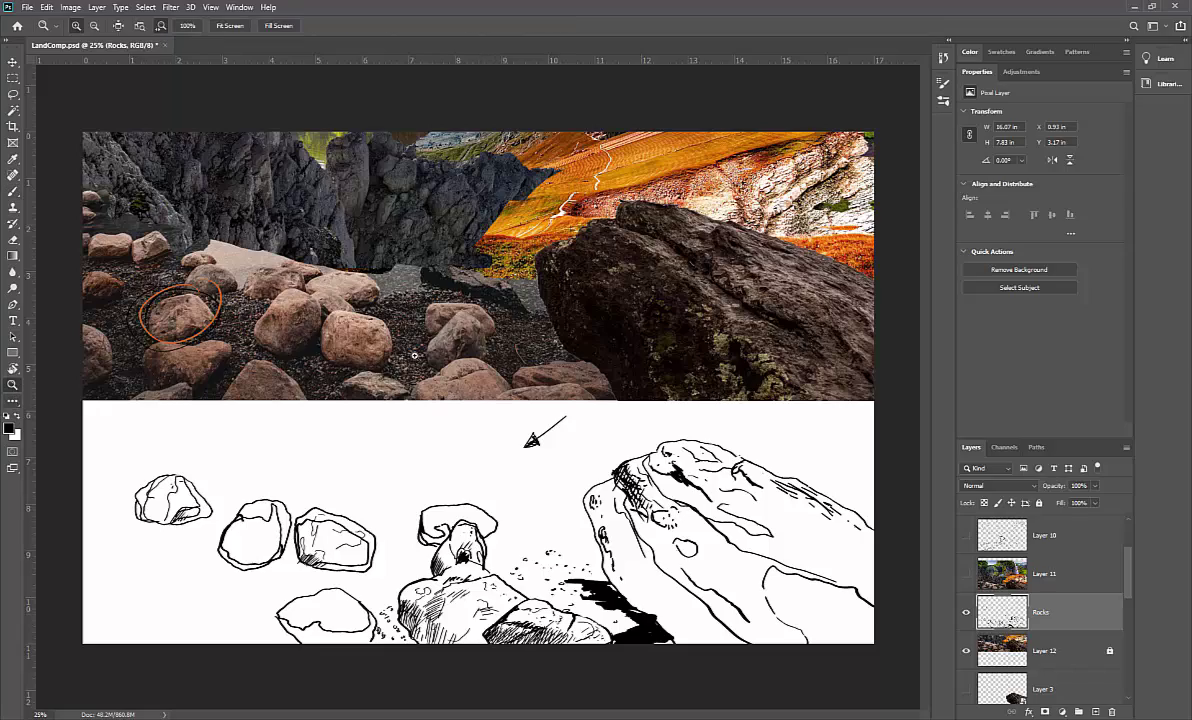
{"action": "left_click", "coordinate": [388, 332]}
{"action": "mouse_move", "coordinate": [389, 345]}
{"action": "left_mouse_down"}
{"action": "mouse_move", "coordinate": [434, 345]}
{"action": "mouse_move", "coordinate": [408, 340]}
{"action": "left_mouse_up"}
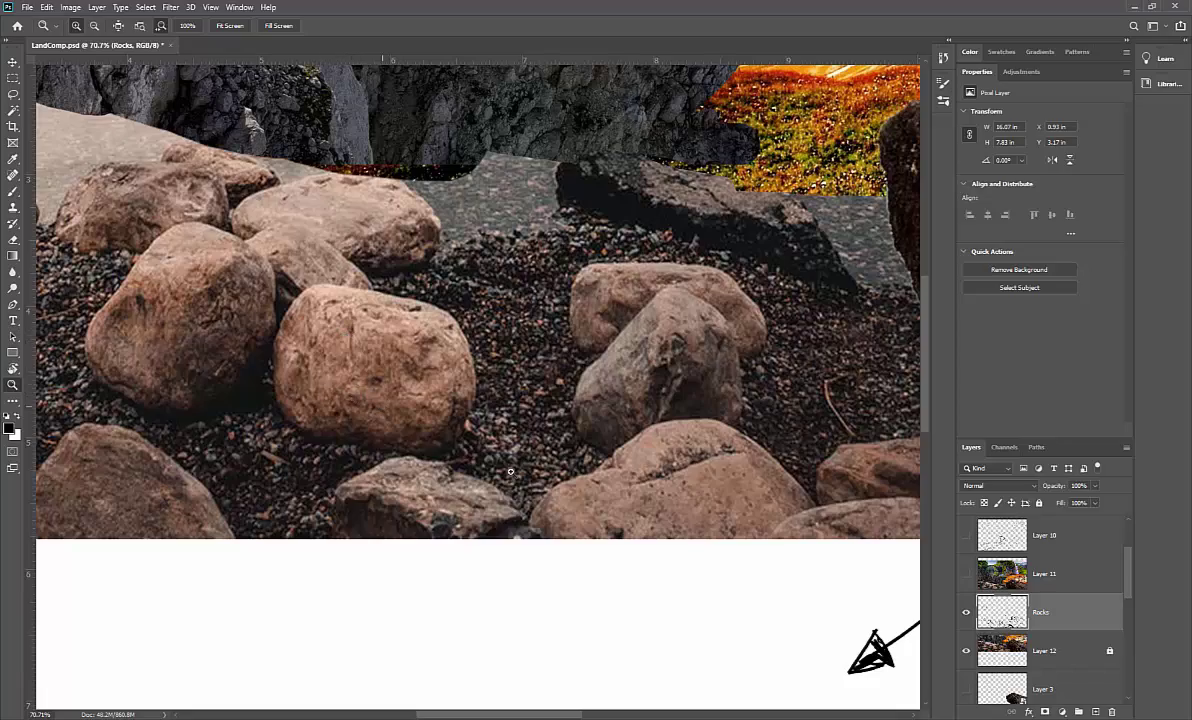
{"action": "left_click_drag", "start_coordinate": [475, 441], "coordinate": [437, 451]}
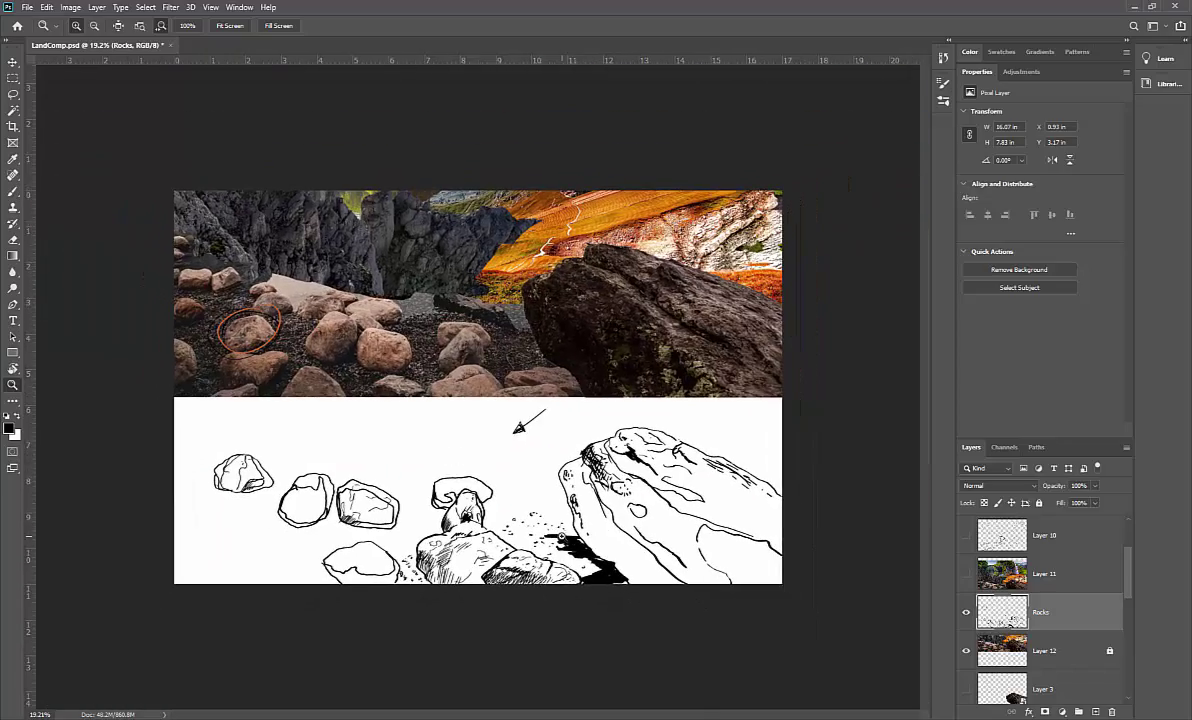
{"action": "left_click_drag", "start_coordinate": [530, 502], "coordinate": [571, 541]}
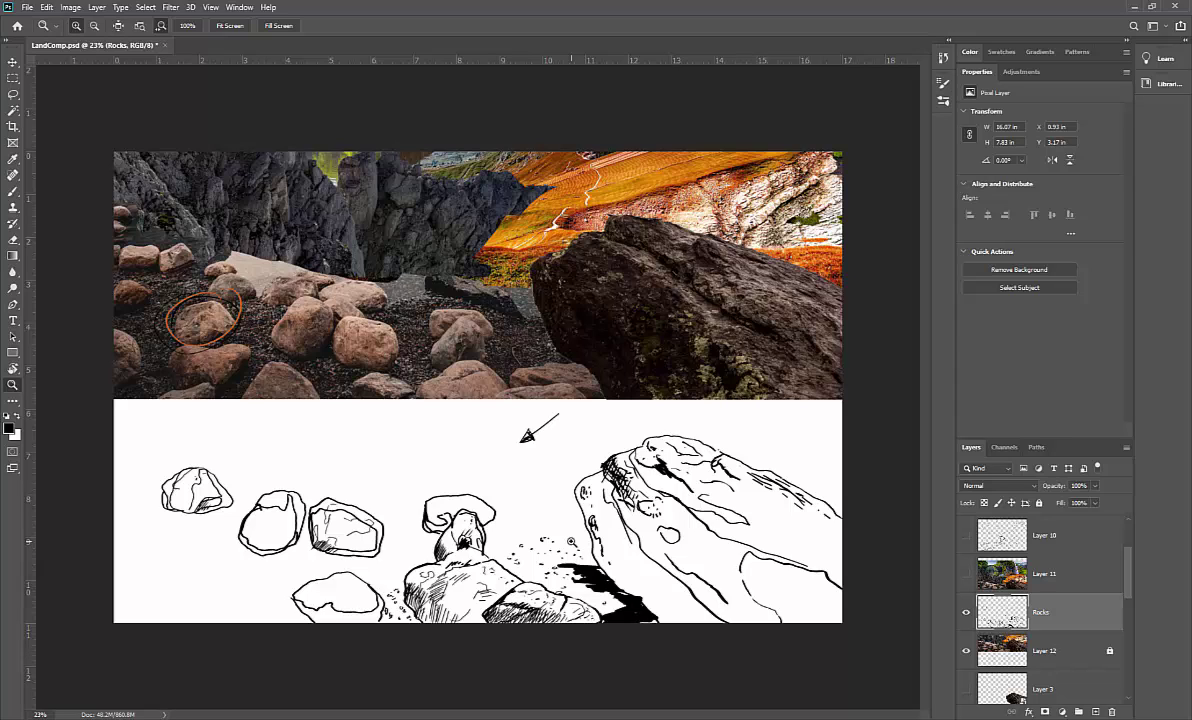
{"action": "left_click", "coordinate": [966, 574]}
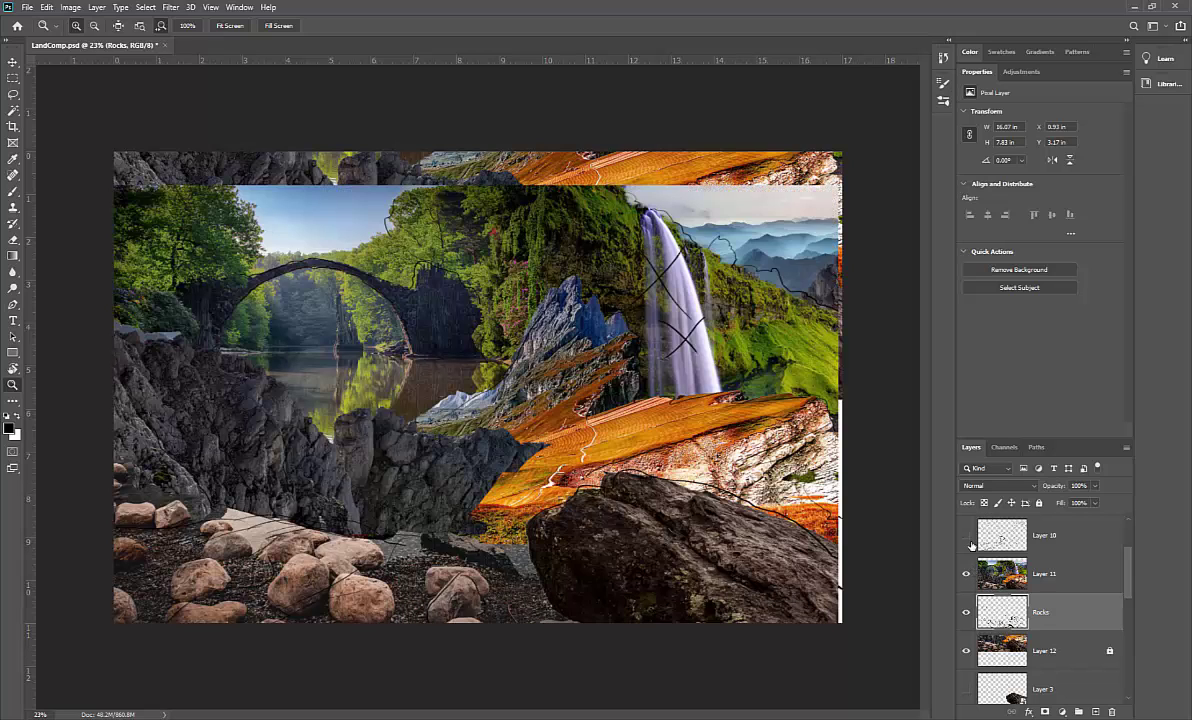
{"action": "left_click", "coordinate": [966, 536]}
{"action": "left_click", "coordinate": [966, 536]}
{"action": "left_click", "coordinate": [966, 574]}
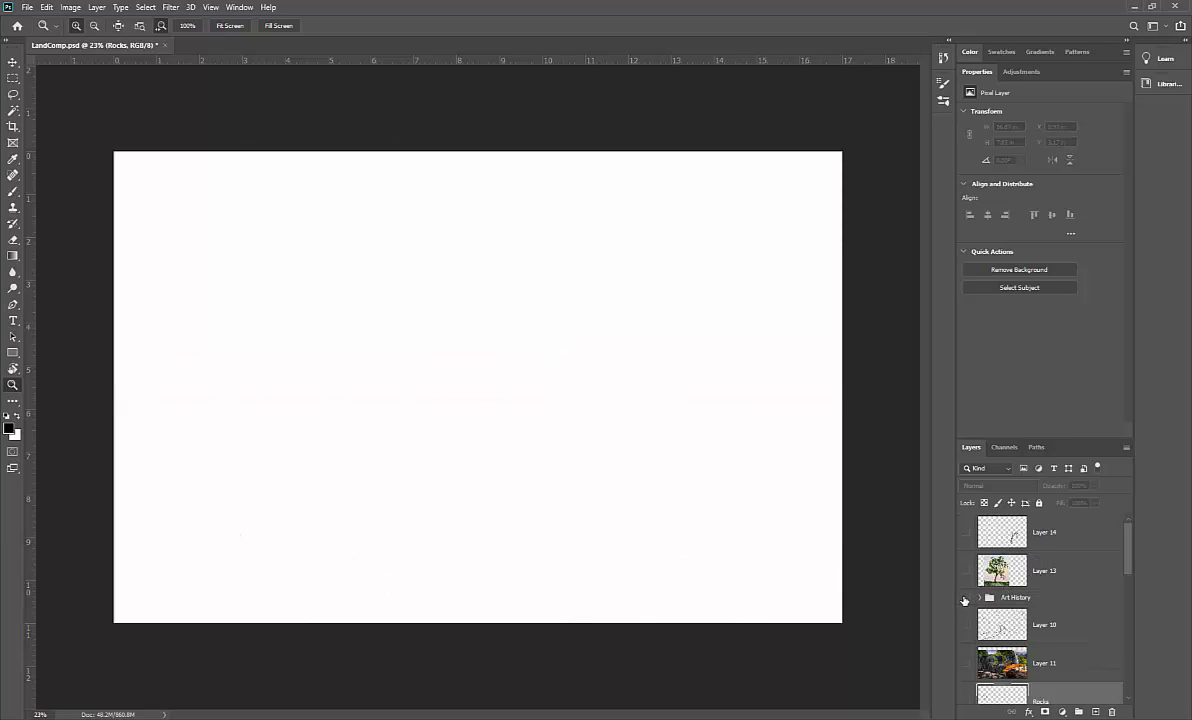
Step: Show the Art History group and make its D Vinci landscape drawing layer visible
{"action": "left_click", "coordinate": [966, 598]}
{"action": "left_click", "coordinate": [980, 597]}
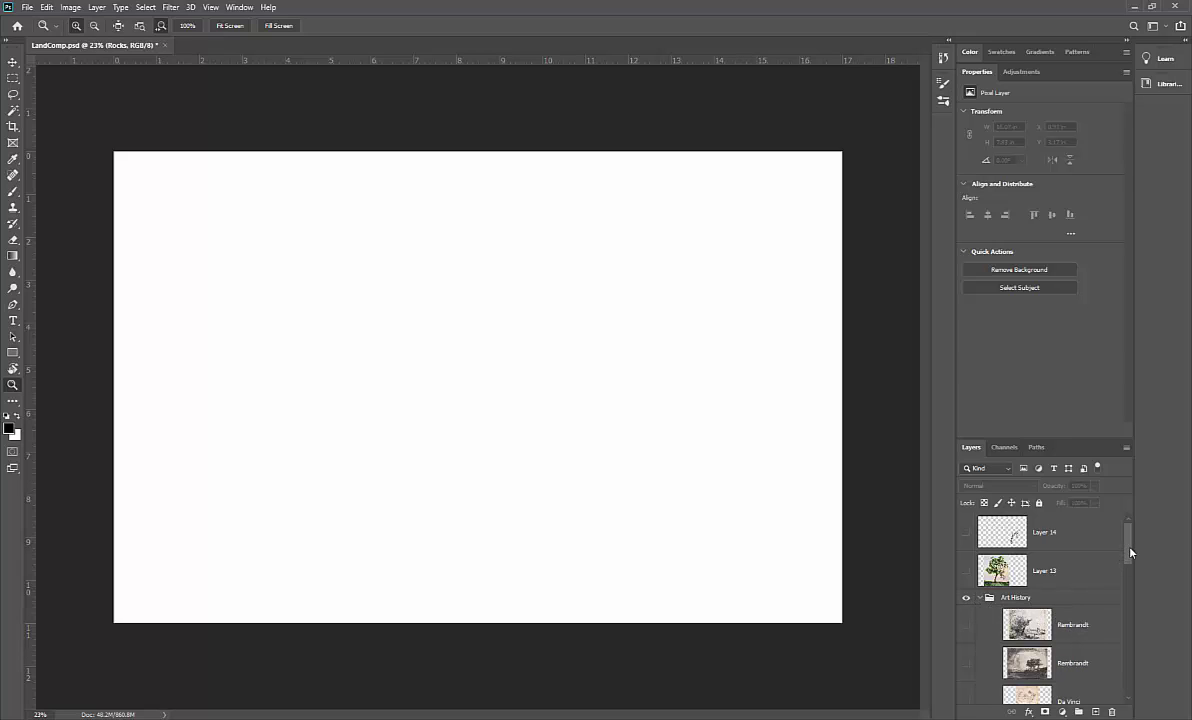
{"action": "scroll", "coordinate": [1050, 560], "scroll_direction": "down", "scroll_amount": 3}
{"action": "left_click", "coordinate": [995, 606]}
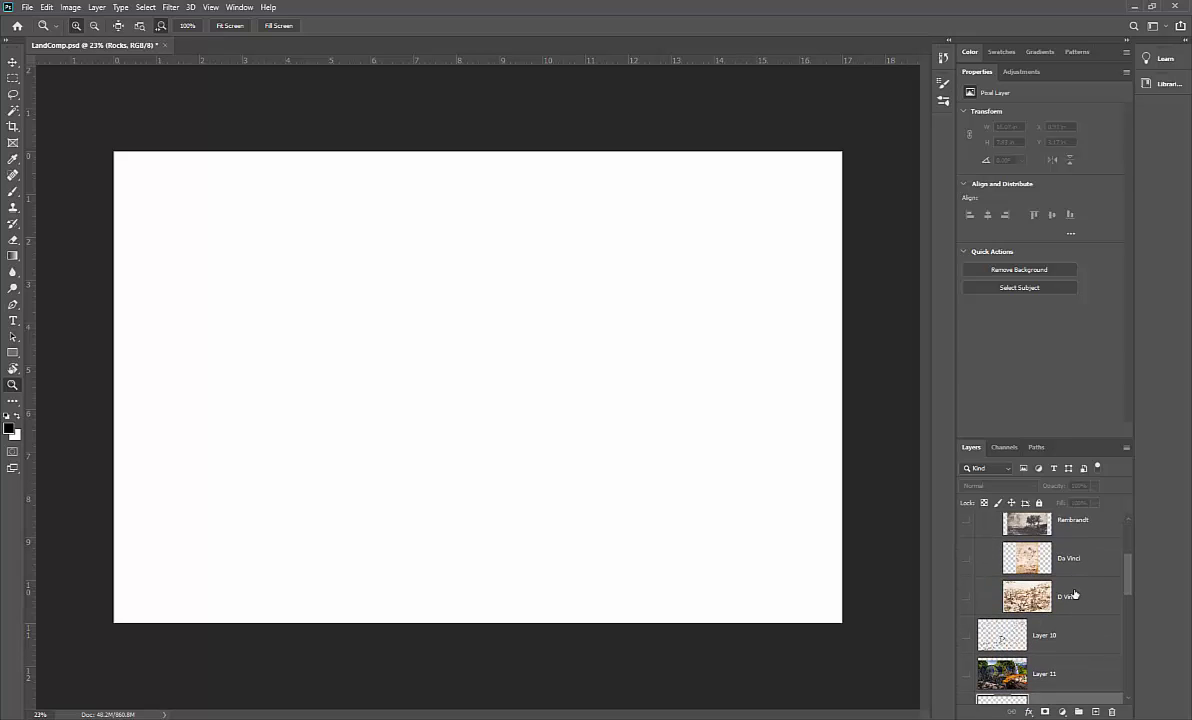
{"action": "left_click", "coordinate": [964, 597]}
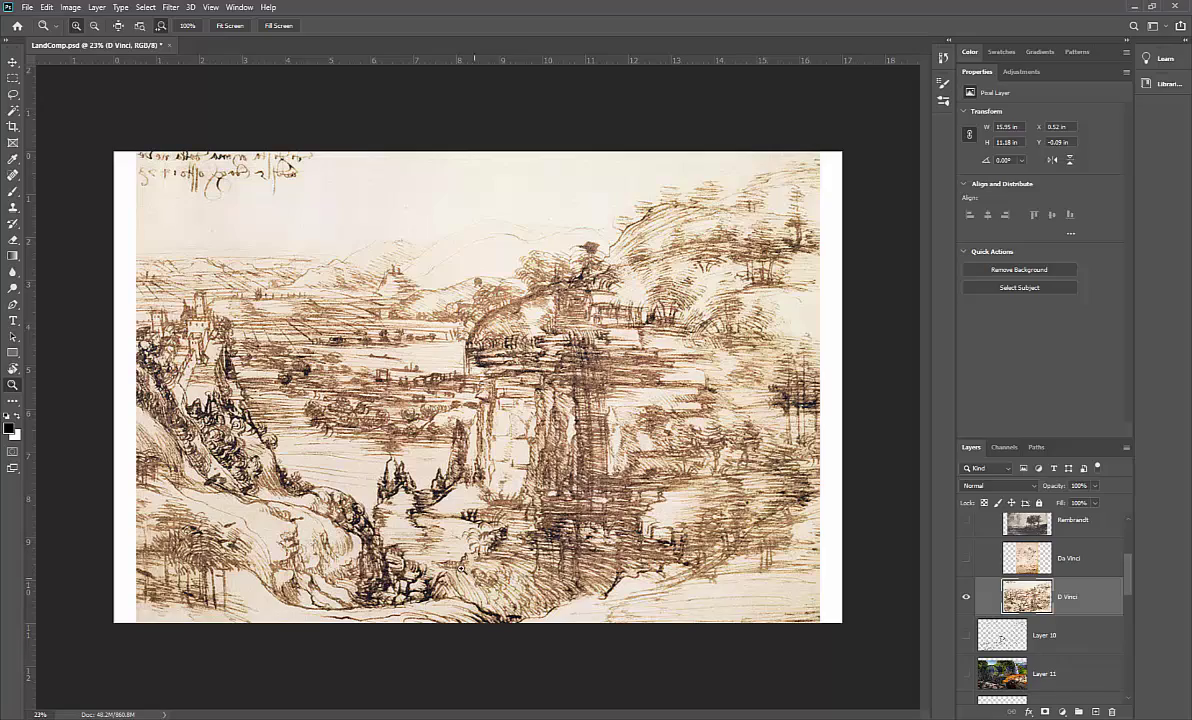
{"action": "left_click_drag", "start_coordinate": [475, 599], "coordinate": [490, 594]}
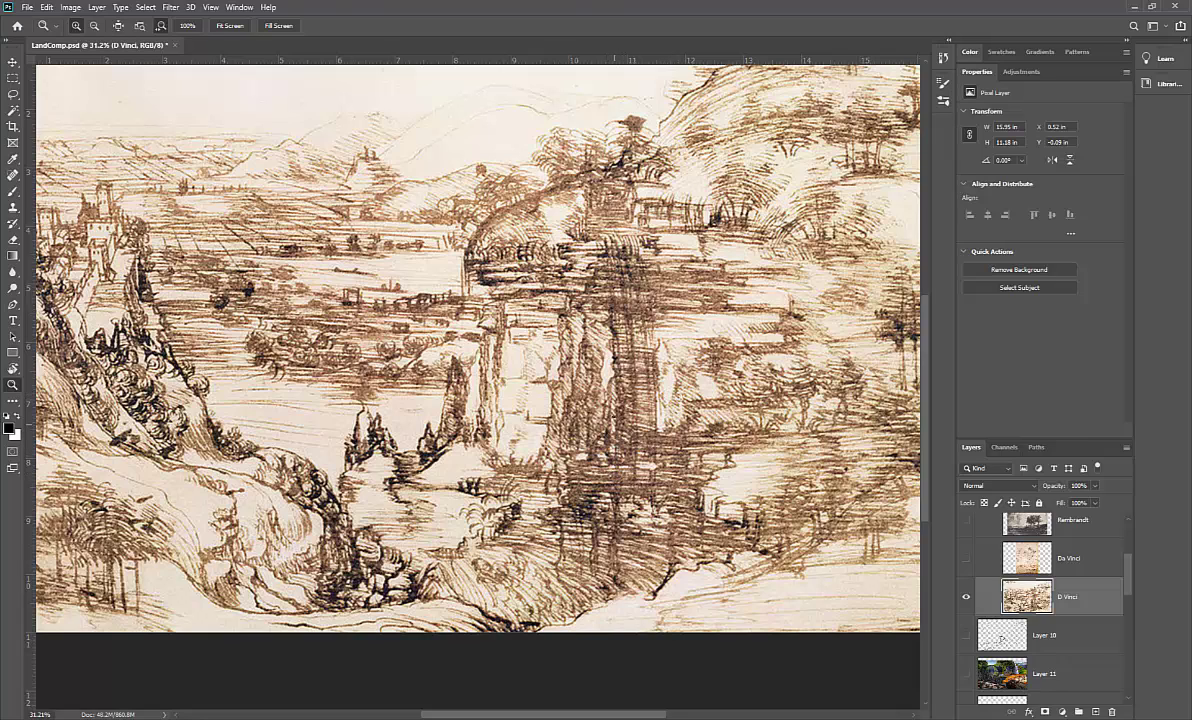
Step: Add a new empty layer above Layer 14 for brush annotations
{"action": "key", "text": "b"}
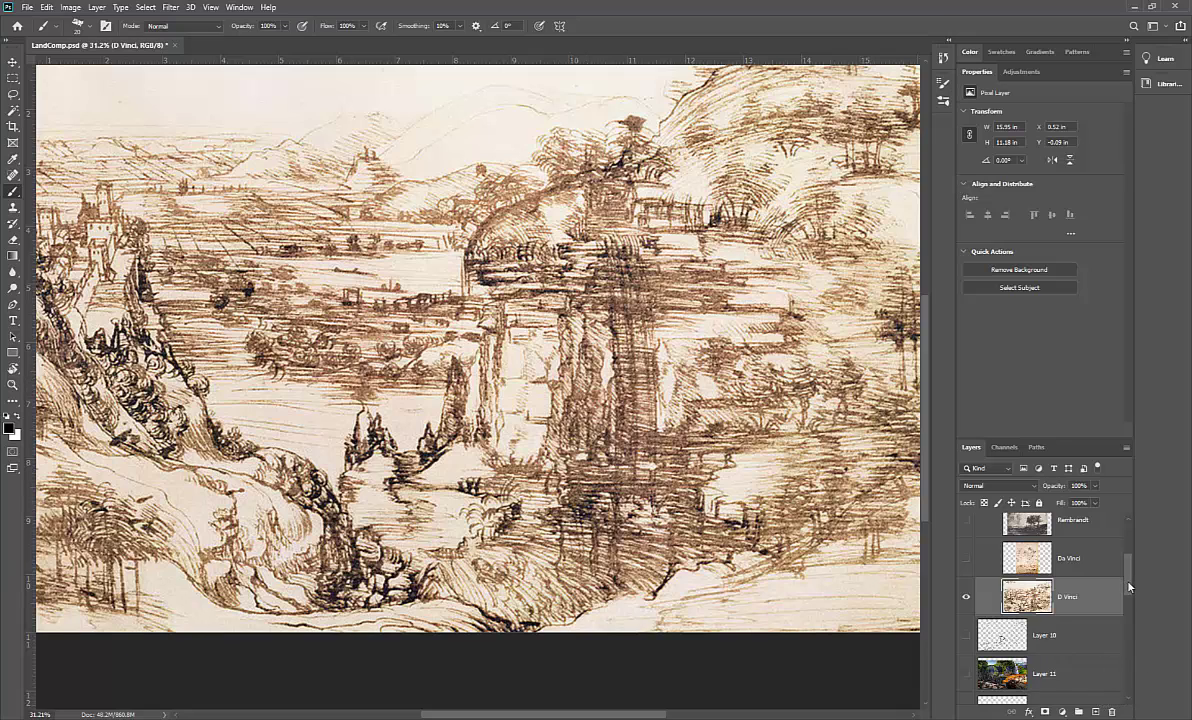
{"action": "left_click_drag", "start_coordinate": [1128, 584], "coordinate": [1128, 540]}
{"action": "left_click", "coordinate": [1005, 533]}
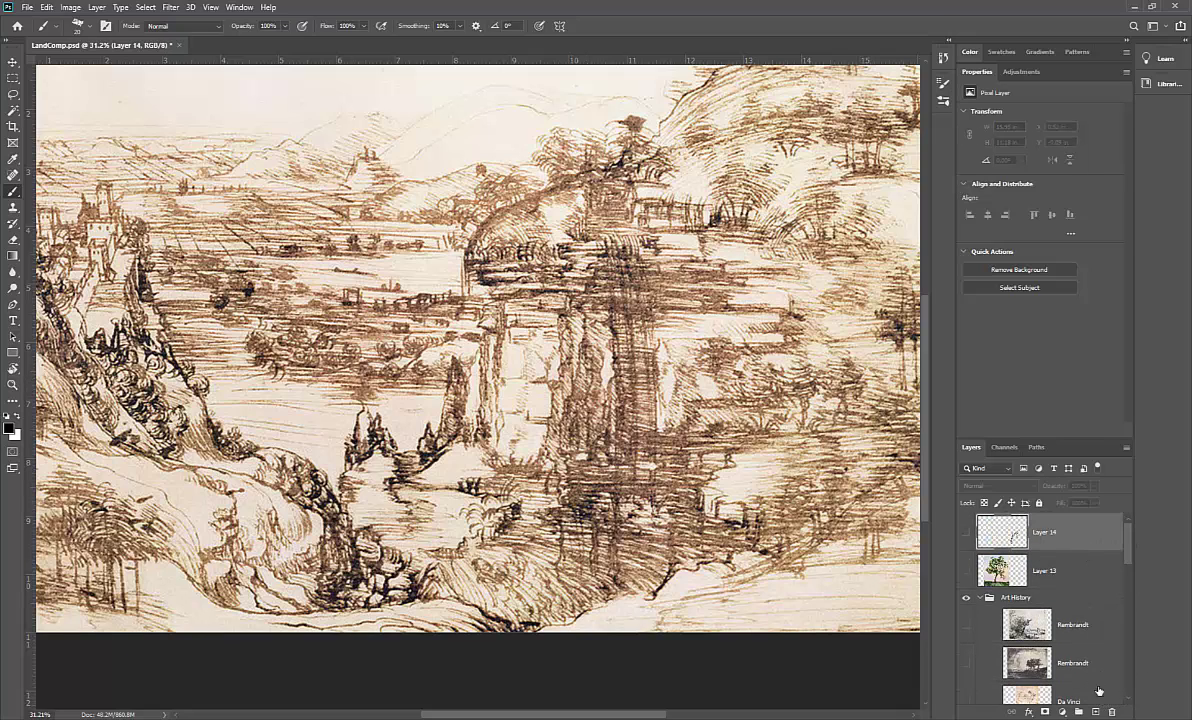
{"action": "left_click", "coordinate": [1095, 711]}
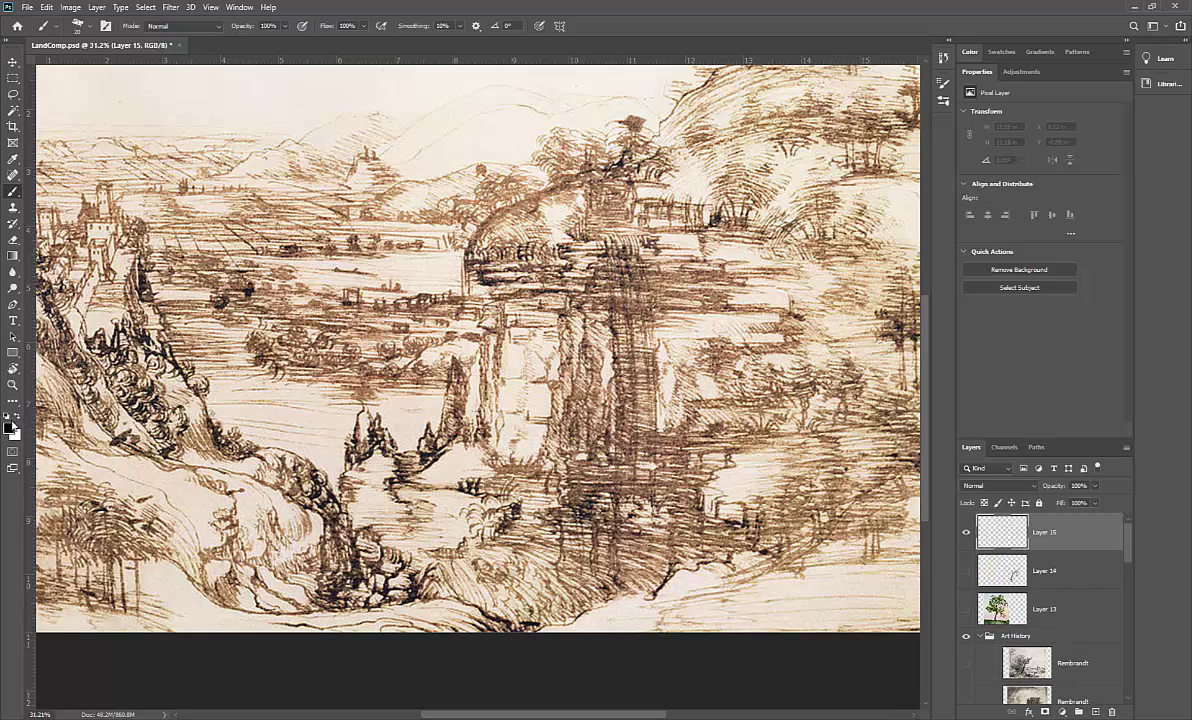
Step: Set the brush's foreground colour to a bright red
{"action": "left_click", "coordinate": [10, 427]}
{"action": "left_click", "coordinate": [702, 239]}
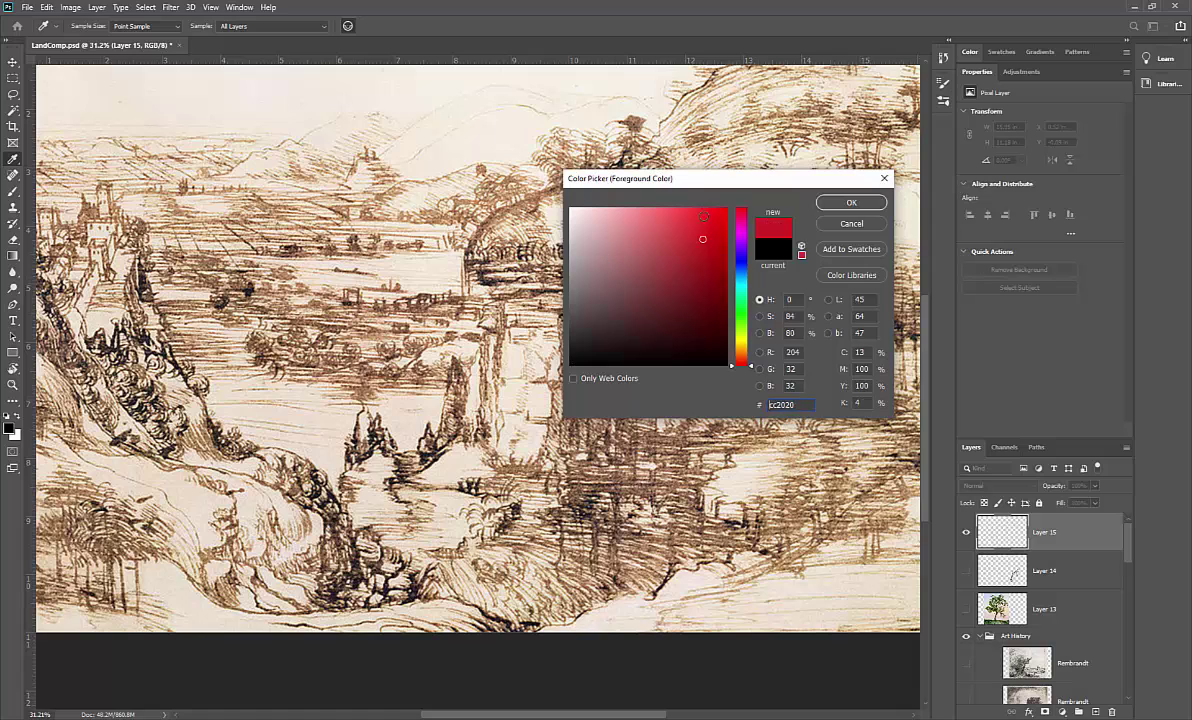
{"action": "key", "text": "Return"}
{"action": "key", "text": "b"}
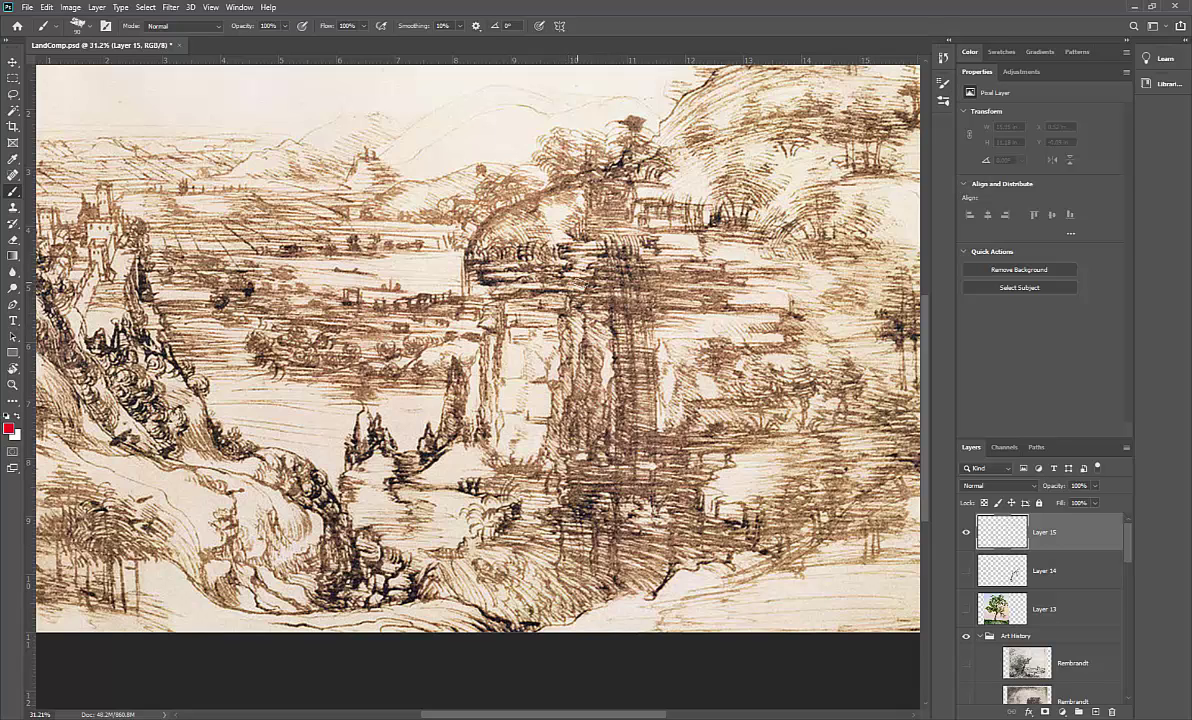
Step: Mark the hatching directions in red over the central cliff, foreground ground, left-hand hills and distant fields, circling the cliff's dark column
{"action": "mouse_move", "coordinate": [559, 285]}
{"action": "left_mouse_down"}
{"action": "mouse_move", "coordinate": [631, 355]}
{"action": "mouse_move", "coordinate": [652, 350]}
{"action": "mouse_move", "coordinate": [609, 342]}
{"action": "mouse_move", "coordinate": [550, 432]}
{"action": "mouse_move", "coordinate": [583, 334]}
{"action": "left_mouse_up"}
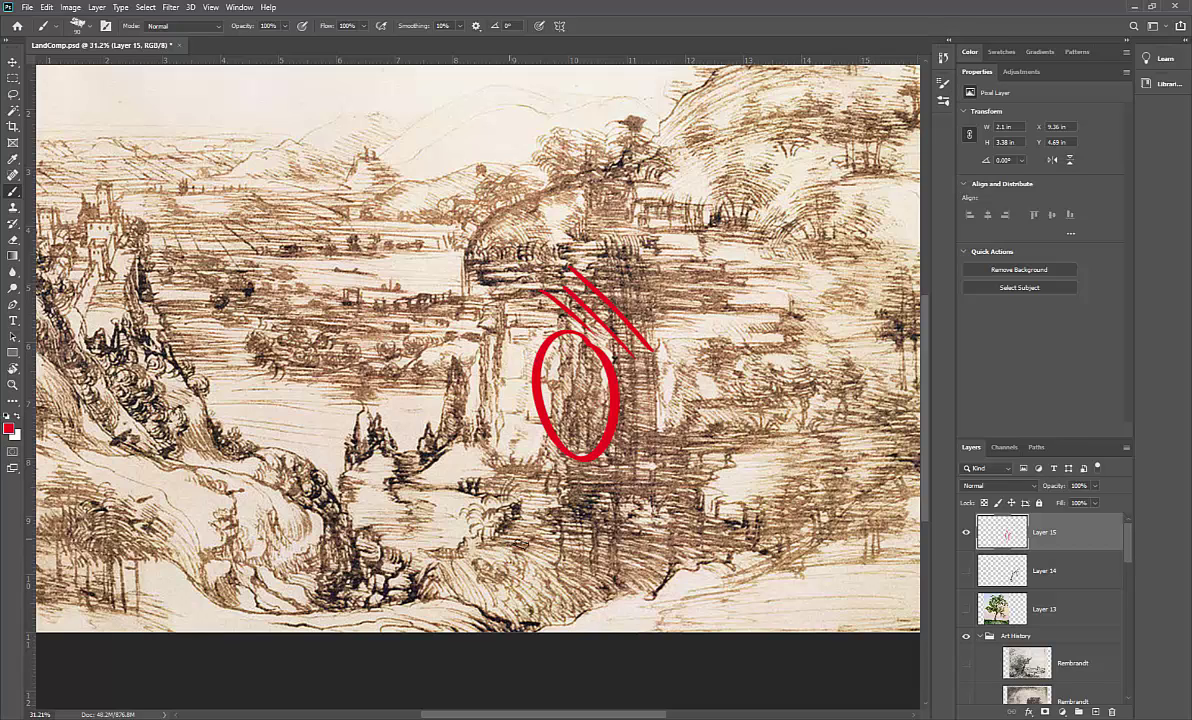
{"action": "left_click_drag", "start_coordinate": [527, 549], "coordinate": [585, 600]}
{"action": "left_click_drag", "start_coordinate": [609, 536], "coordinate": [632, 582]}
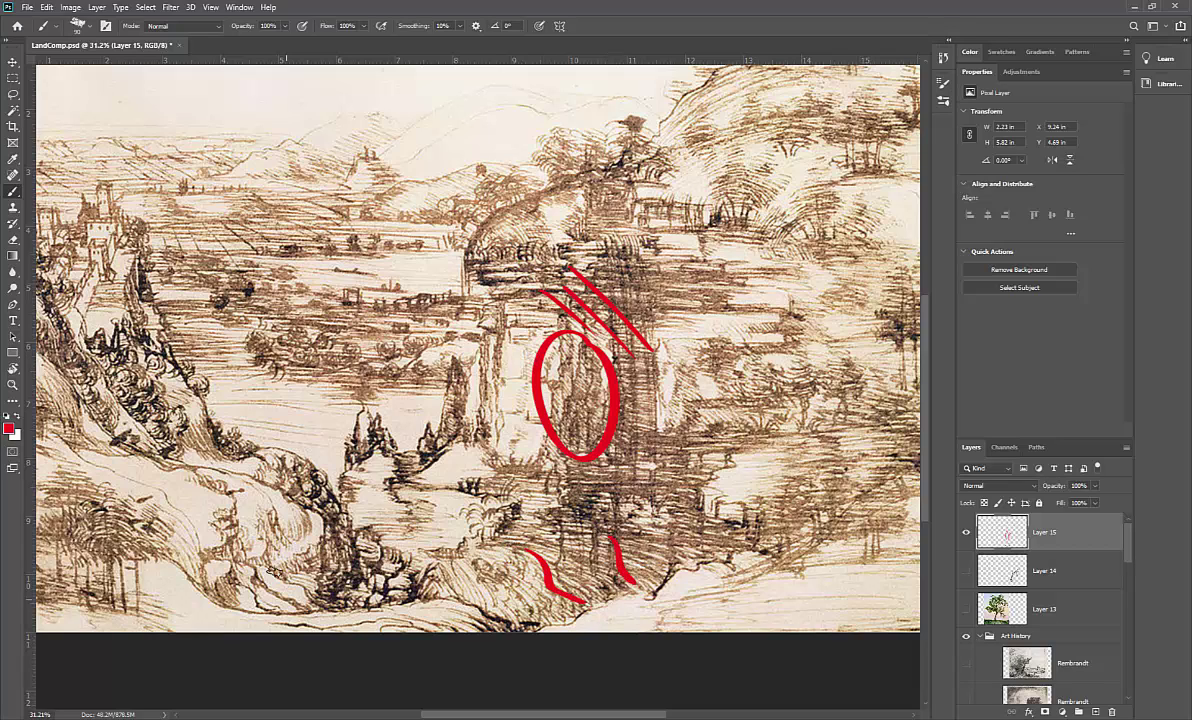
{"action": "left_click_drag", "start_coordinate": [138, 492], "coordinate": [222, 556]}
{"action": "left_click_drag", "start_coordinate": [181, 420], "coordinate": [279, 486]}
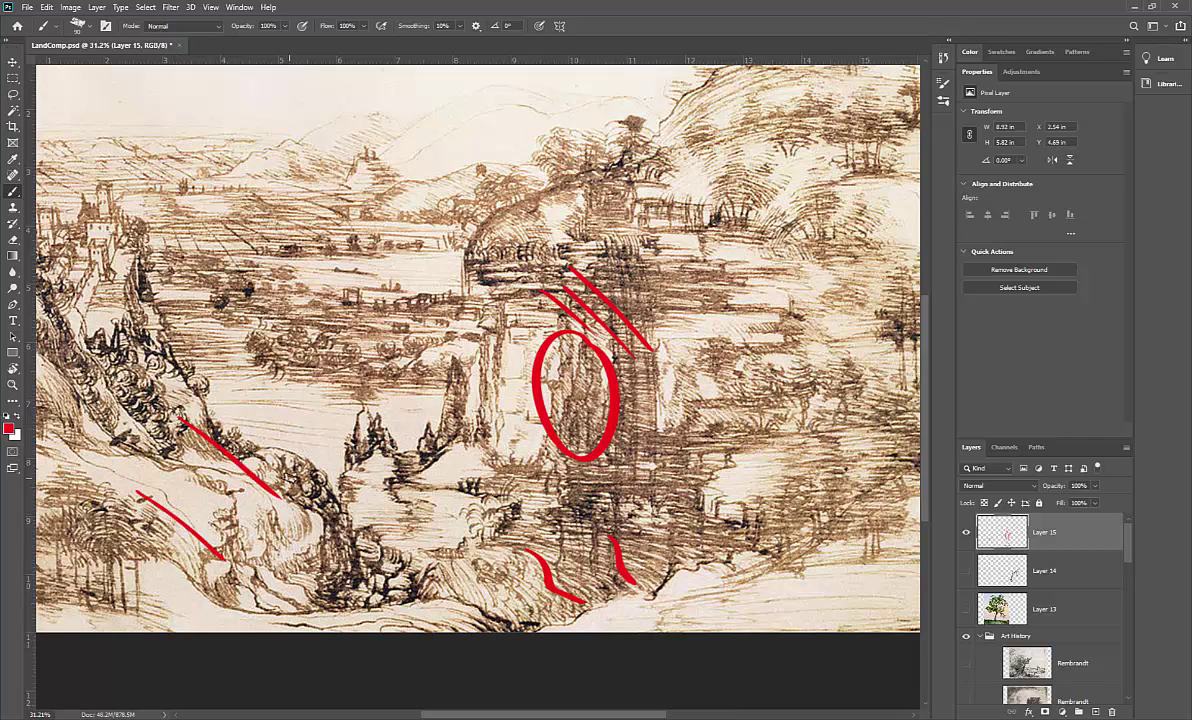
{"action": "mouse_move", "coordinate": [362, 308]}
{"action": "left_mouse_down"}
{"action": "mouse_move", "coordinate": [232, 310]}
{"action": "mouse_move", "coordinate": [397, 321]}
{"action": "left_mouse_up"}
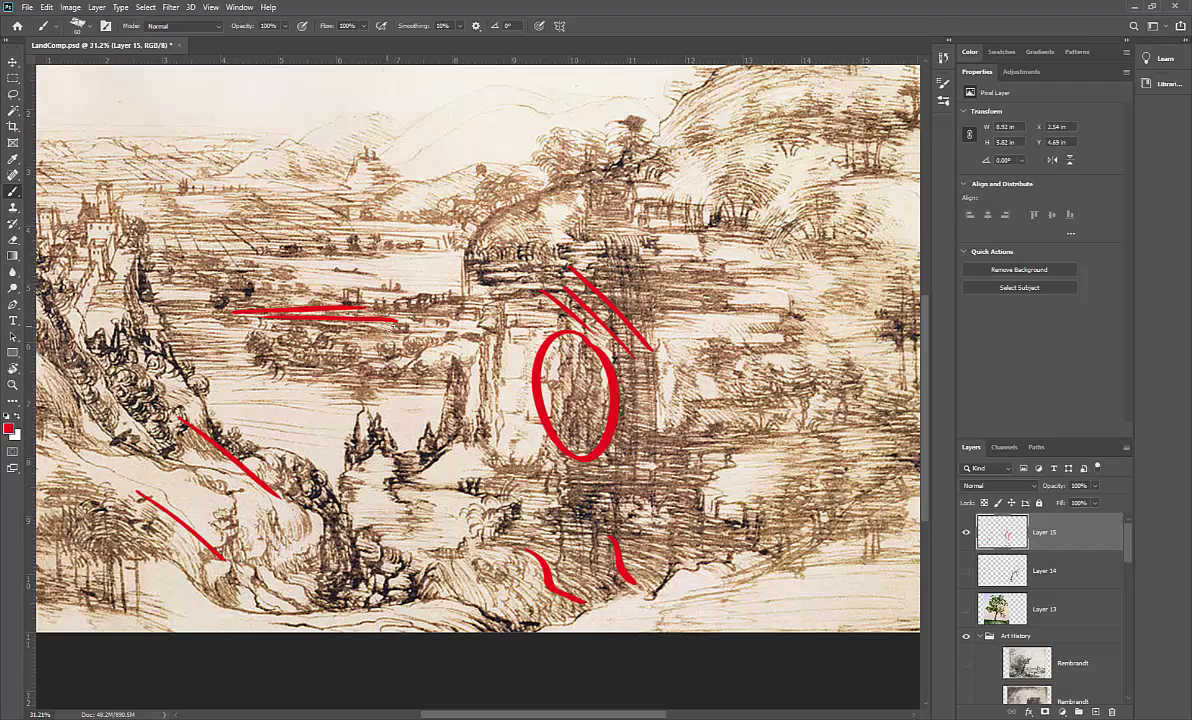
Step: Hide the D Vinci landscape layer and show the Da Vinci flower study layer
{"action": "scroll", "coordinate": [360, 306], "scroll_direction": "down", "scroll_amount": 4}
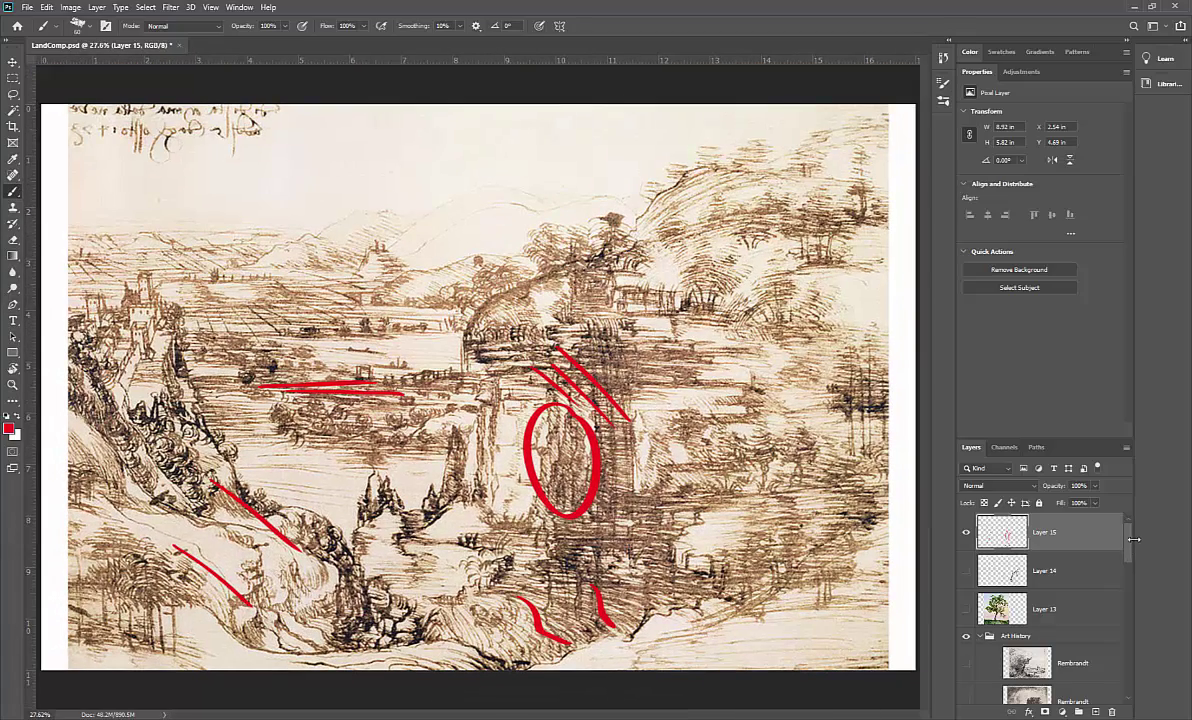
{"action": "scroll", "coordinate": [1050, 524], "scroll_direction": "down", "scroll_amount": 4}
{"action": "left_click", "coordinate": [964, 605]}
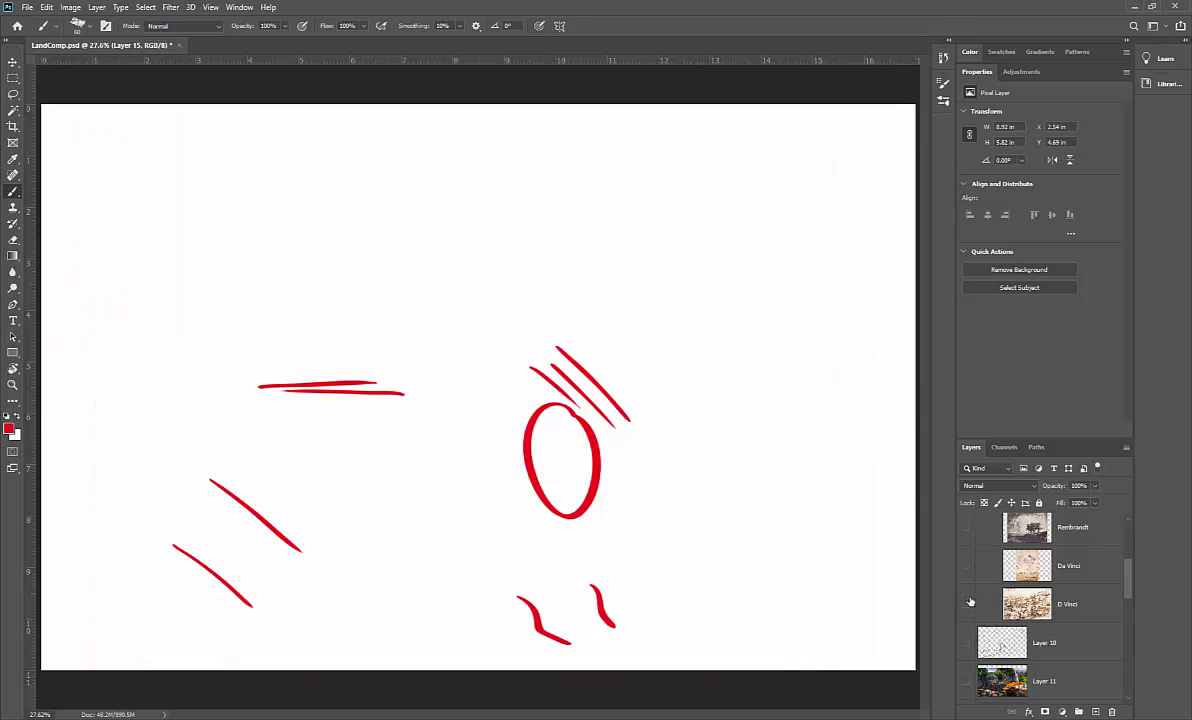
{"action": "left_click", "coordinate": [966, 566]}
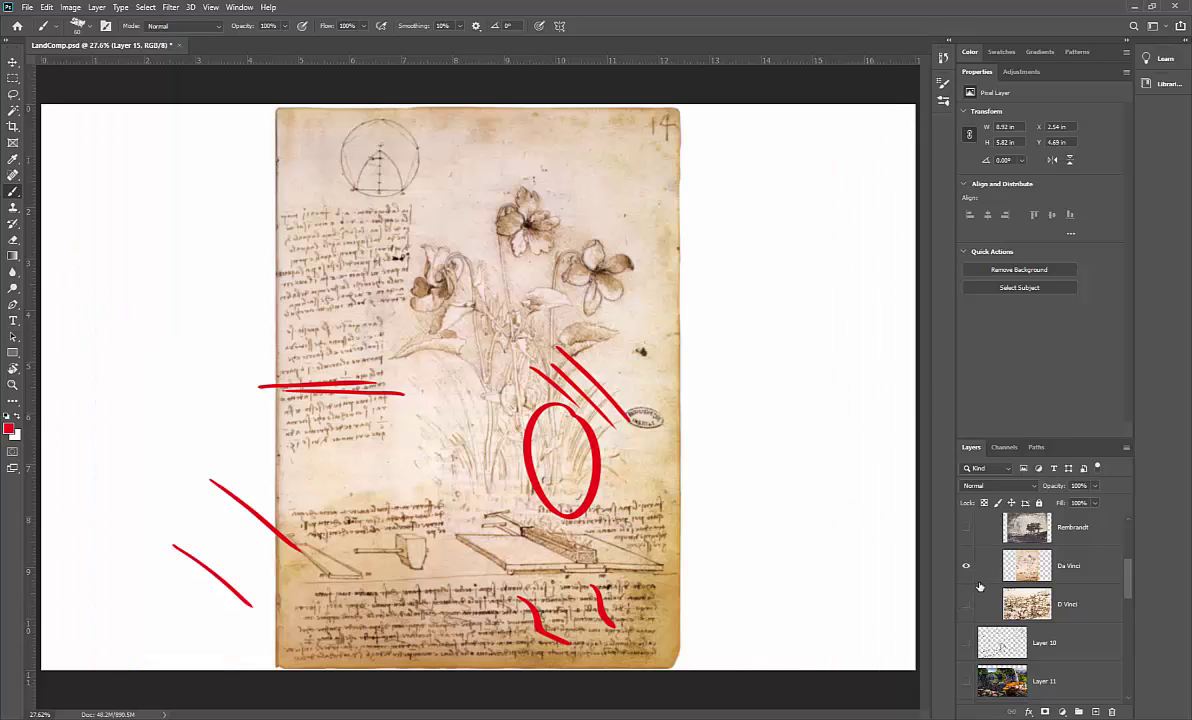
Step: Erase all the red annotation strokes from Layer 15
{"action": "left_click_drag", "start_coordinate": [1130, 587], "coordinate": [1128, 548]}
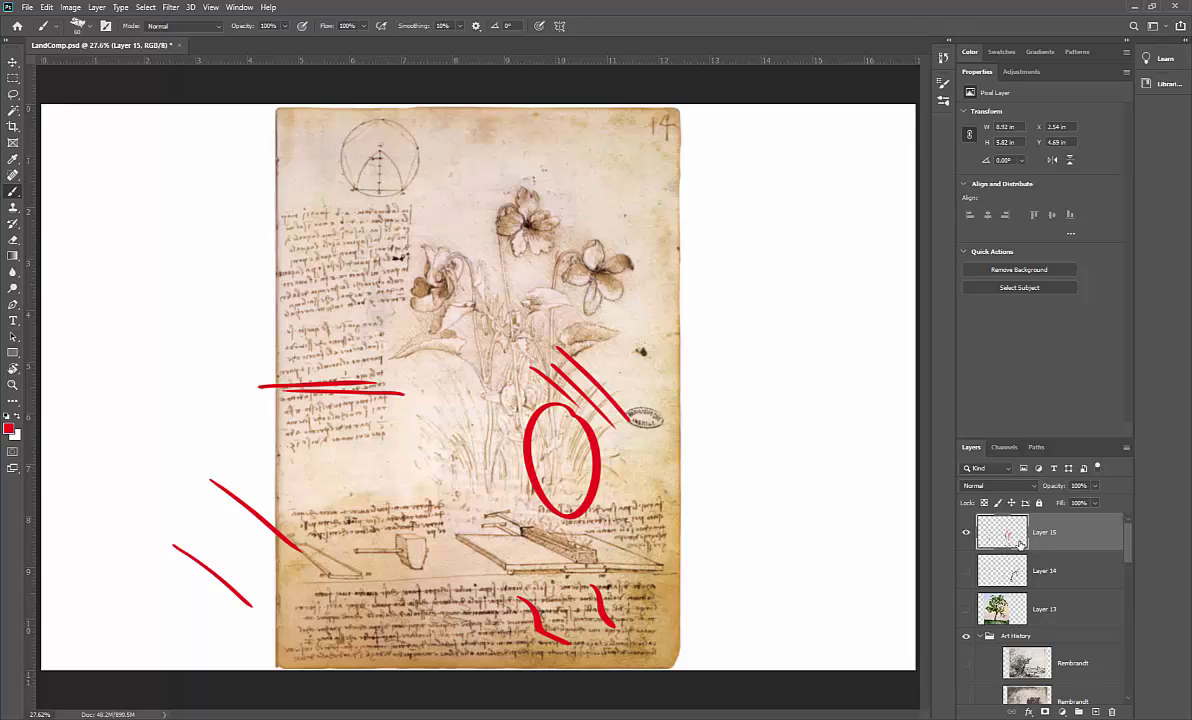
{"action": "key", "text": "ctrl+a"}
{"action": "key", "text": "Delete"}
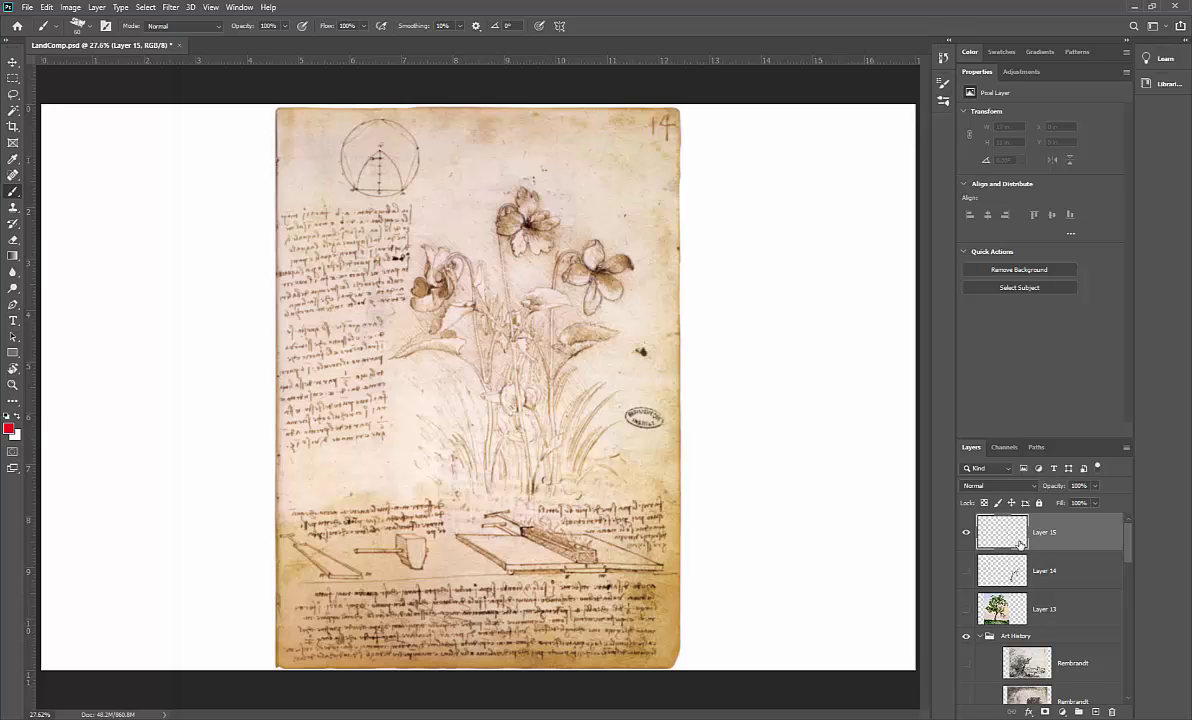
Step: Reduce the brush size to 10 for fine red annotations on the flower study
{"action": "left_click", "coordinate": [13, 384]}
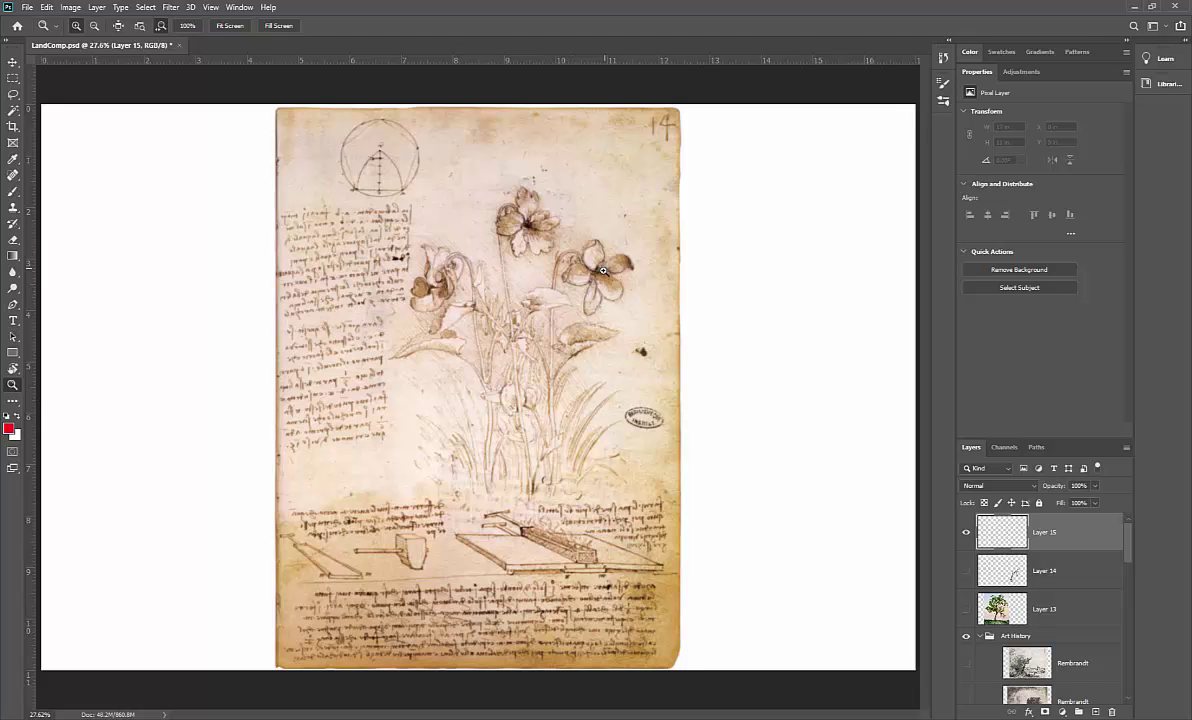
{"action": "left_click_drag", "start_coordinate": [580, 260], "coordinate": [648, 292]}
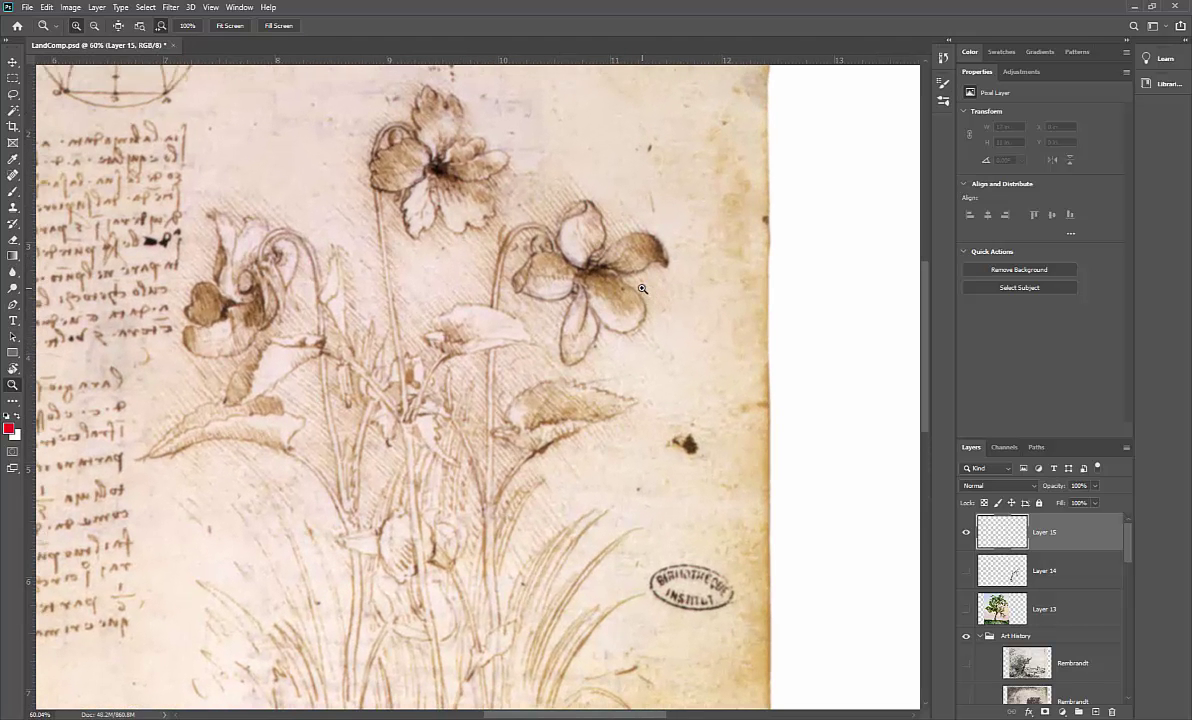
{"action": "key", "text": "b"}
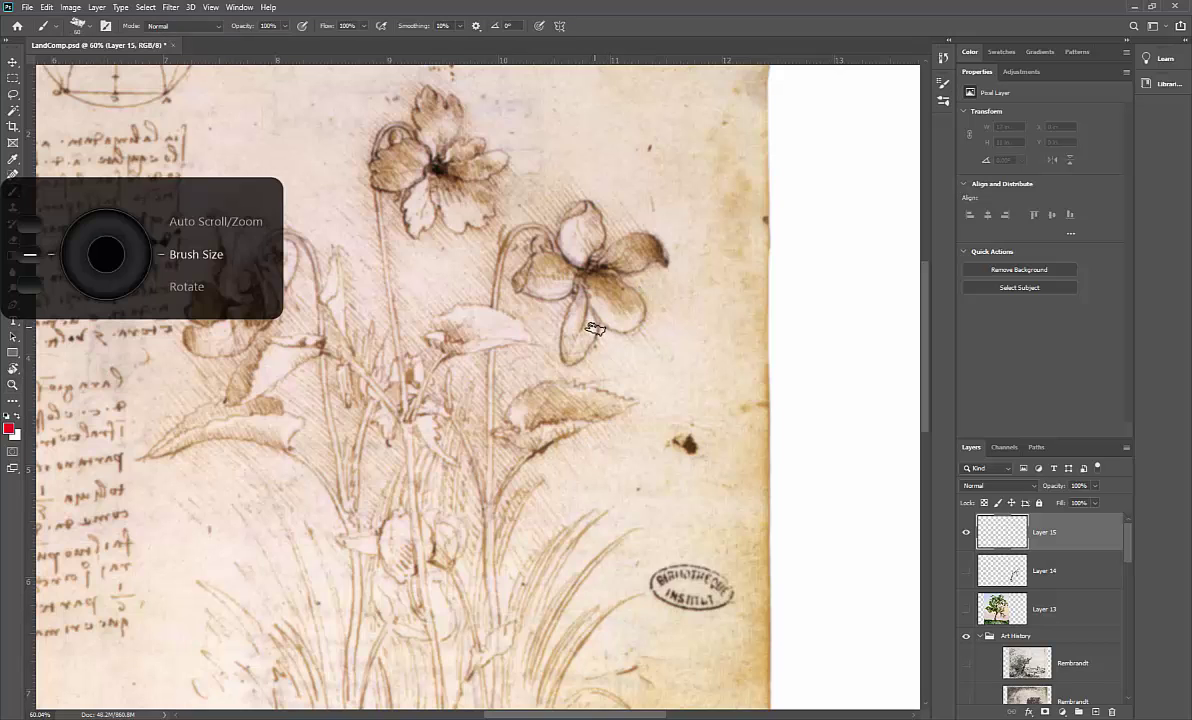
{"action": "key", "text": "bracketleft"}
{"action": "key", "text": "bracketleft"}
{"action": "key", "text": "bracketleft"}
{"action": "key", "text": "bracketleft"}
{"action": "key", "text": "bracketleft"}
{"action": "key", "text": "bracketleft"}
{"action": "key", "text": "bracketleft"}
{"action": "key", "text": "bracketleft"}
{"action": "key", "text": "bracketleft"}
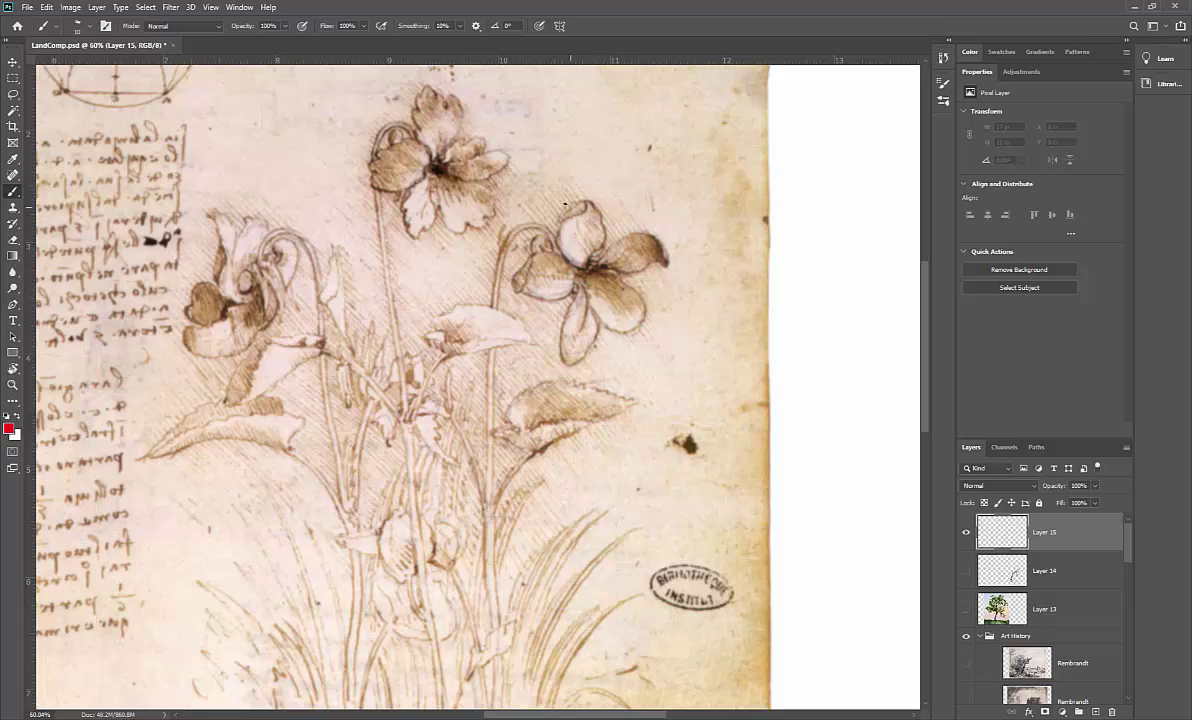
Step: Draw red strokes over the flower study marking the background hatching, the leaf outlines and the drooping left flower's curves
{"action": "left_click_drag", "start_coordinate": [535, 172], "coordinate": [634, 283]}
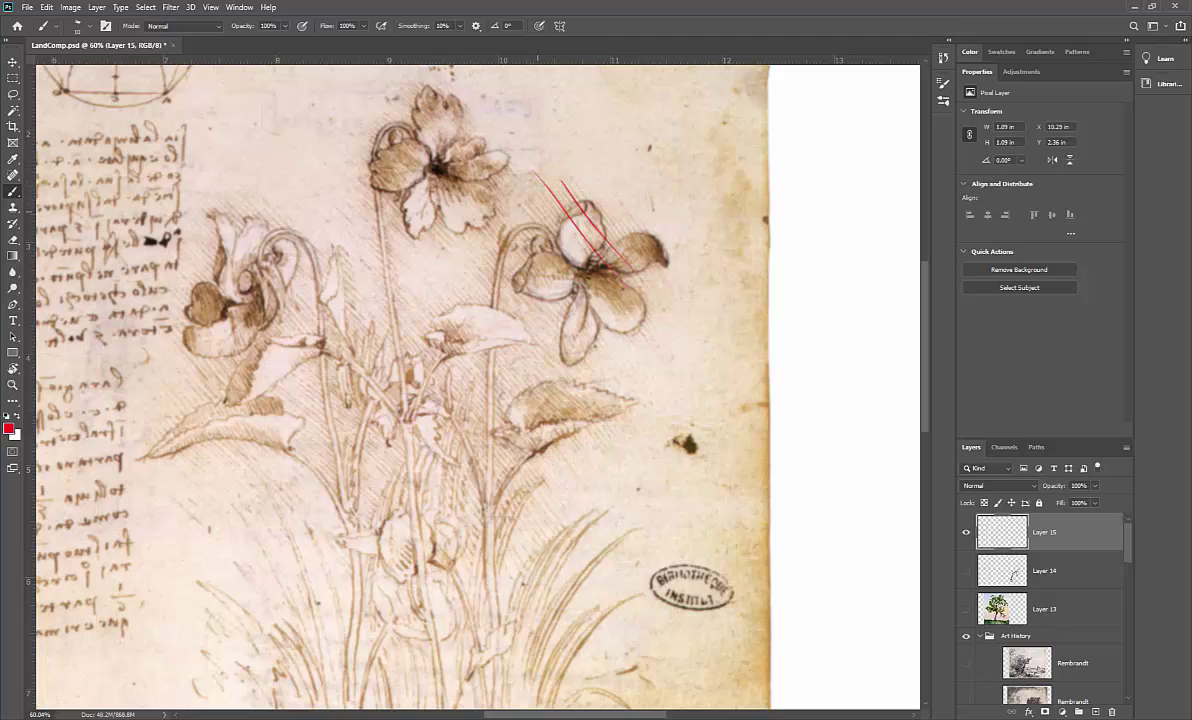
{"action": "left_click_drag", "start_coordinate": [527, 195], "coordinate": [581, 266]}
{"action": "mouse_move", "coordinate": [532, 387]}
{"action": "left_mouse_down"}
{"action": "mouse_move", "coordinate": [549, 407]}
{"action": "mouse_move", "coordinate": [539, 418]}
{"action": "mouse_move", "coordinate": [547, 381]}
{"action": "mouse_move", "coordinate": [581, 381]}
{"action": "mouse_move", "coordinate": [625, 407]}
{"action": "mouse_move", "coordinate": [508, 411]}
{"action": "left_mouse_up"}
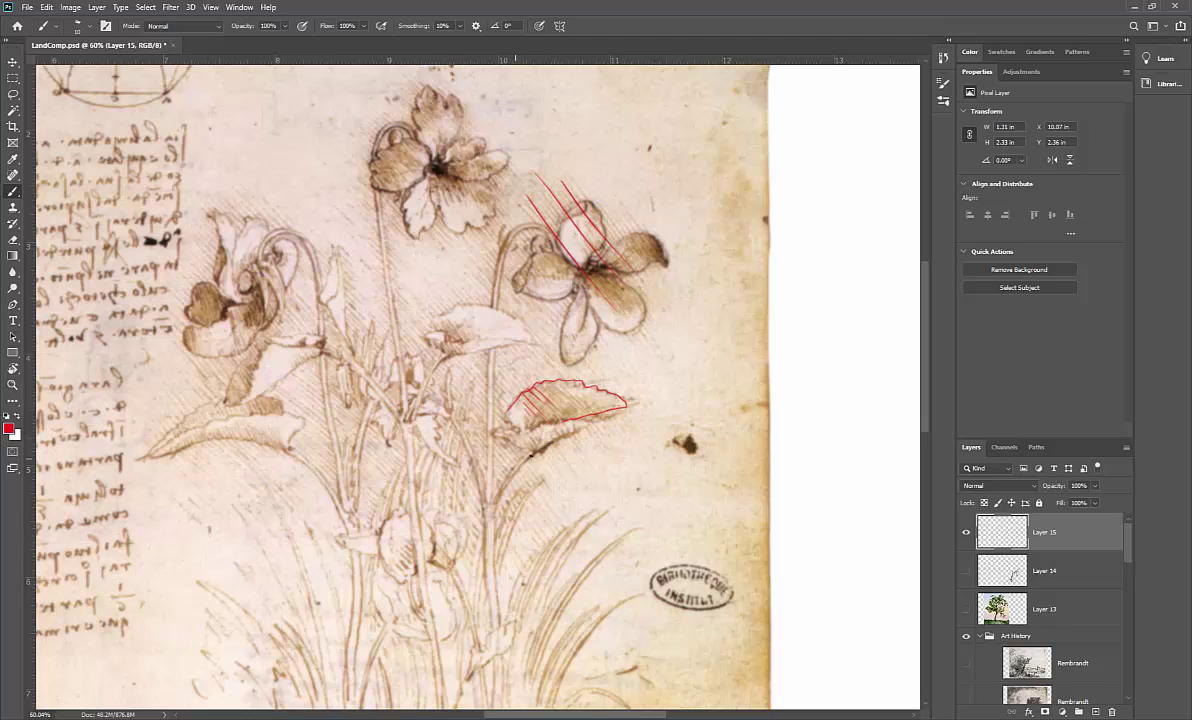
{"action": "mouse_move", "coordinate": [575, 430]}
{"action": "left_mouse_down"}
{"action": "mouse_move", "coordinate": [523, 460]}
{"action": "mouse_move", "coordinate": [508, 434]}
{"action": "mouse_move", "coordinate": [574, 432]}
{"action": "mouse_move", "coordinate": [507, 486]}
{"action": "left_mouse_up"}
{"action": "mouse_move", "coordinate": [272, 250]}
{"action": "left_mouse_down"}
{"action": "mouse_move", "coordinate": [200, 305]}
{"action": "mouse_move", "coordinate": [245, 225]}
{"action": "mouse_move", "coordinate": [310, 256]}
{"action": "mouse_move", "coordinate": [322, 350]}
{"action": "left_mouse_up"}
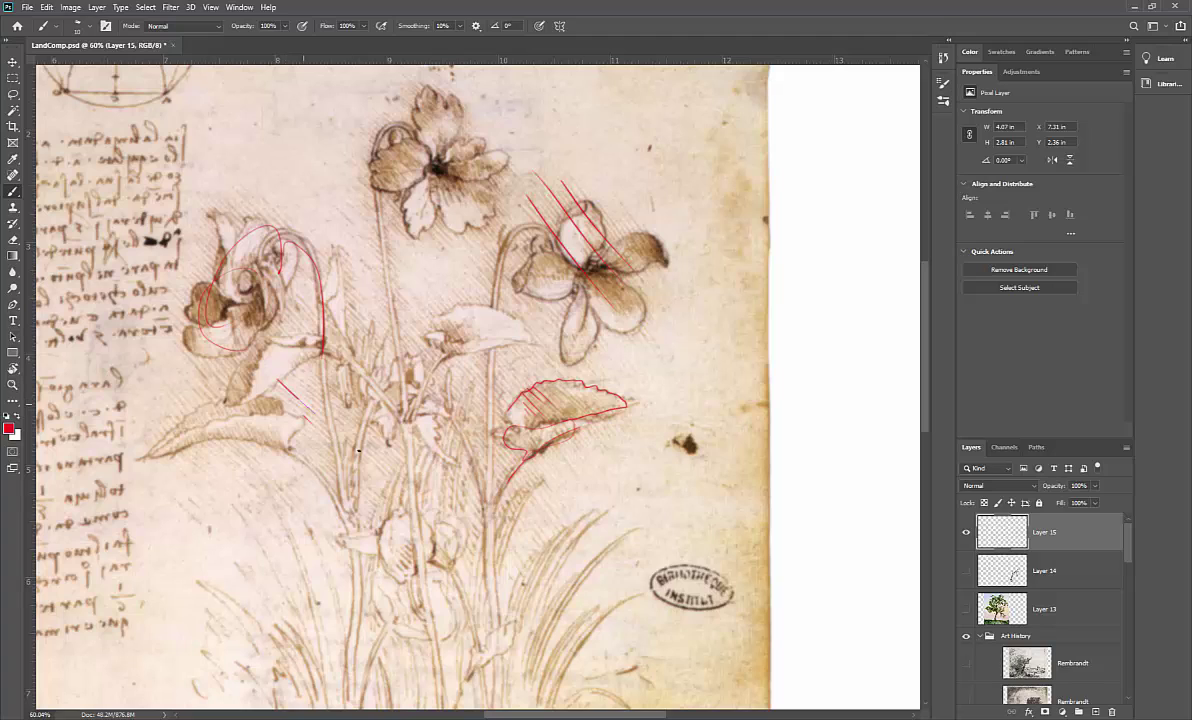
{"action": "mouse_move", "coordinate": [278, 379]}
{"action": "left_mouse_down"}
{"action": "mouse_move", "coordinate": [340, 433]}
{"action": "mouse_move", "coordinate": [327, 395]}
{"action": "left_mouse_up"}
Step: Revert the document history to the Deselect state preceding the red flower annotations
{"action": "left_click", "coordinate": [942, 60]}
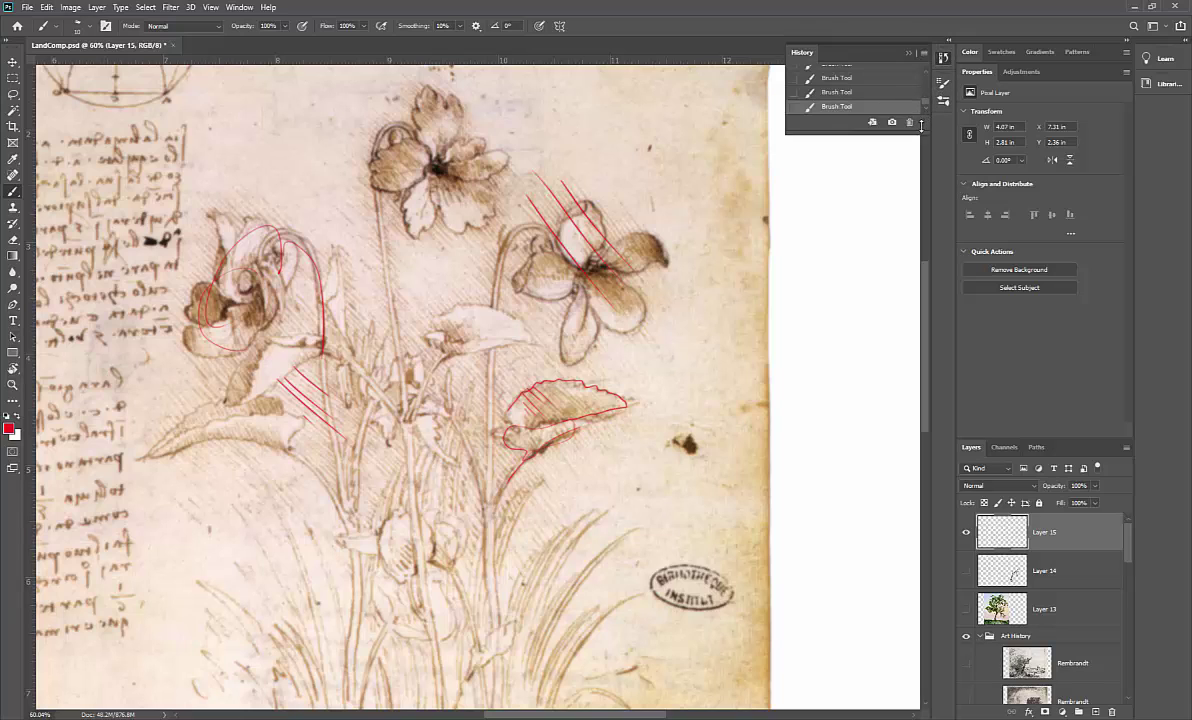
{"action": "left_click_drag", "start_coordinate": [921, 131], "coordinate": [921, 430]}
{"action": "left_click", "coordinate": [862, 150]}
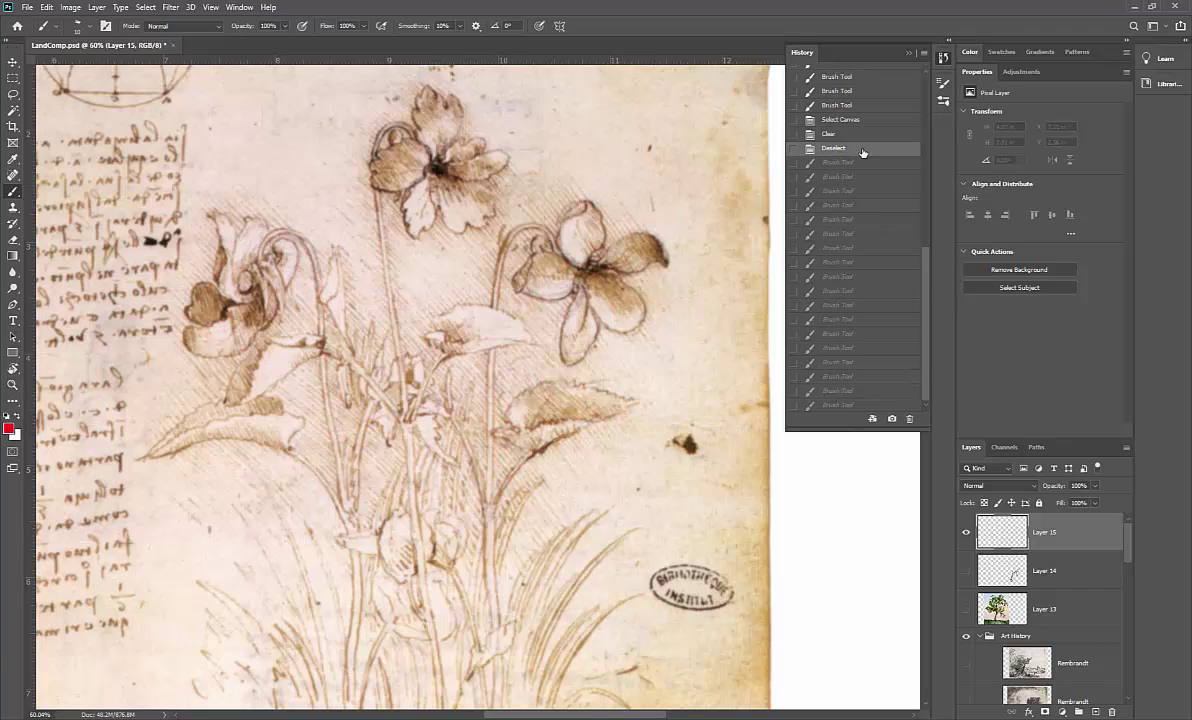
Step: Hide the Da Vinci flower study, show the Rembrandt three-trees etching and collapse the history list
{"action": "scroll", "coordinate": [1129, 580], "scroll_direction": "down", "scroll_amount": 4}
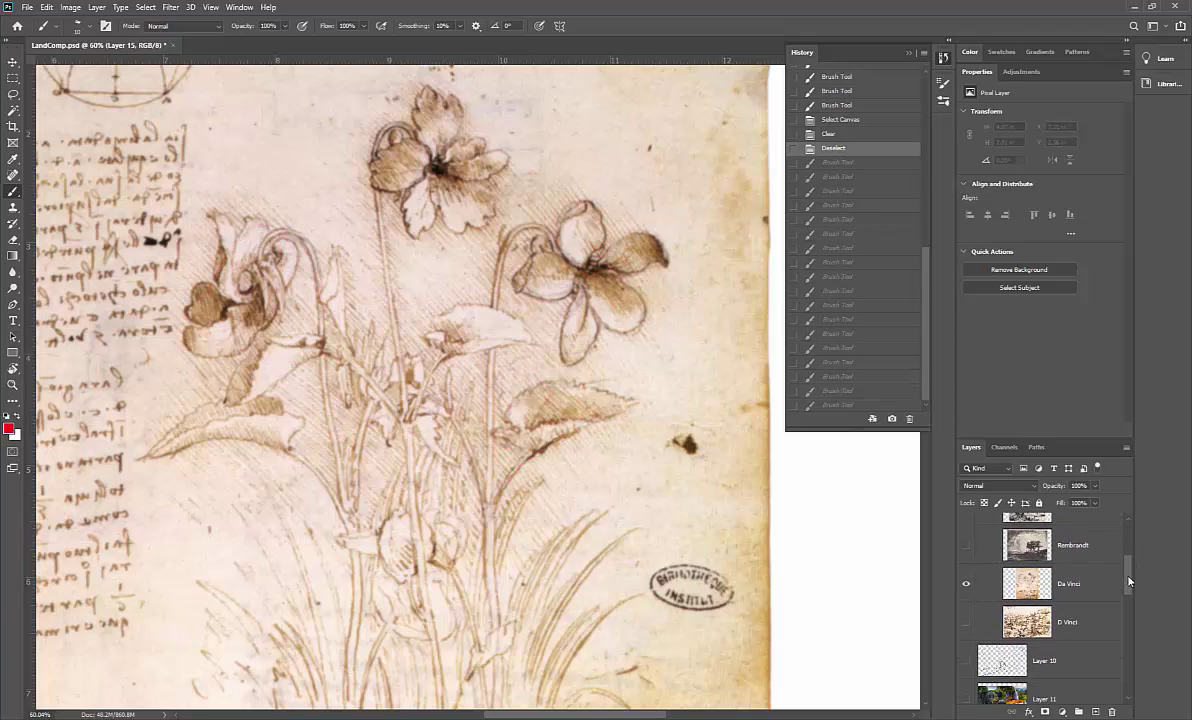
{"action": "left_click", "coordinate": [966, 583]}
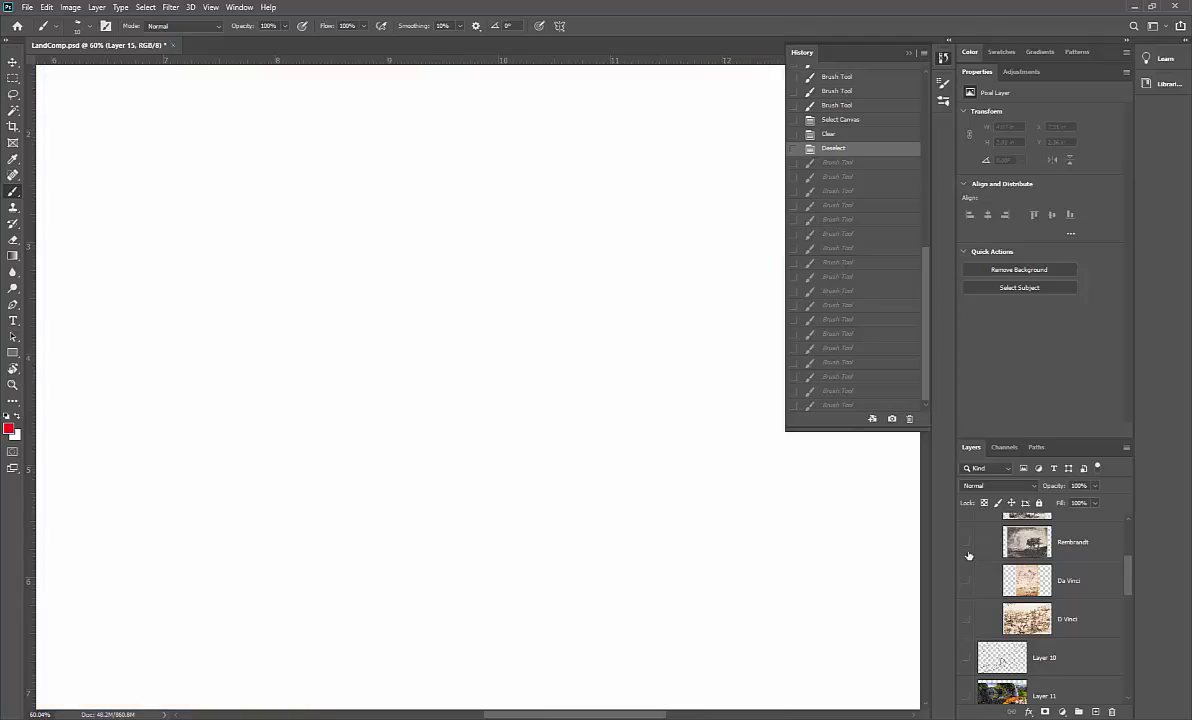
{"action": "left_click", "coordinate": [966, 543]}
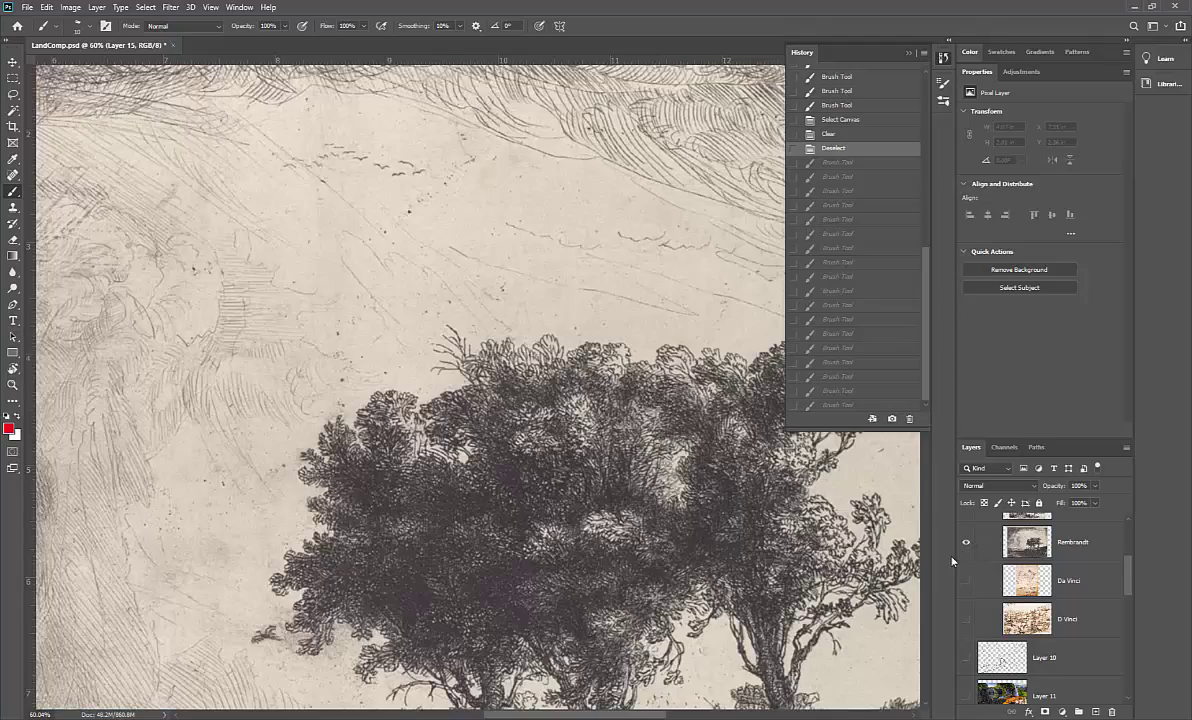
{"action": "scroll", "coordinate": [952, 561], "scroll_direction": "down", "scroll_amount": 4}
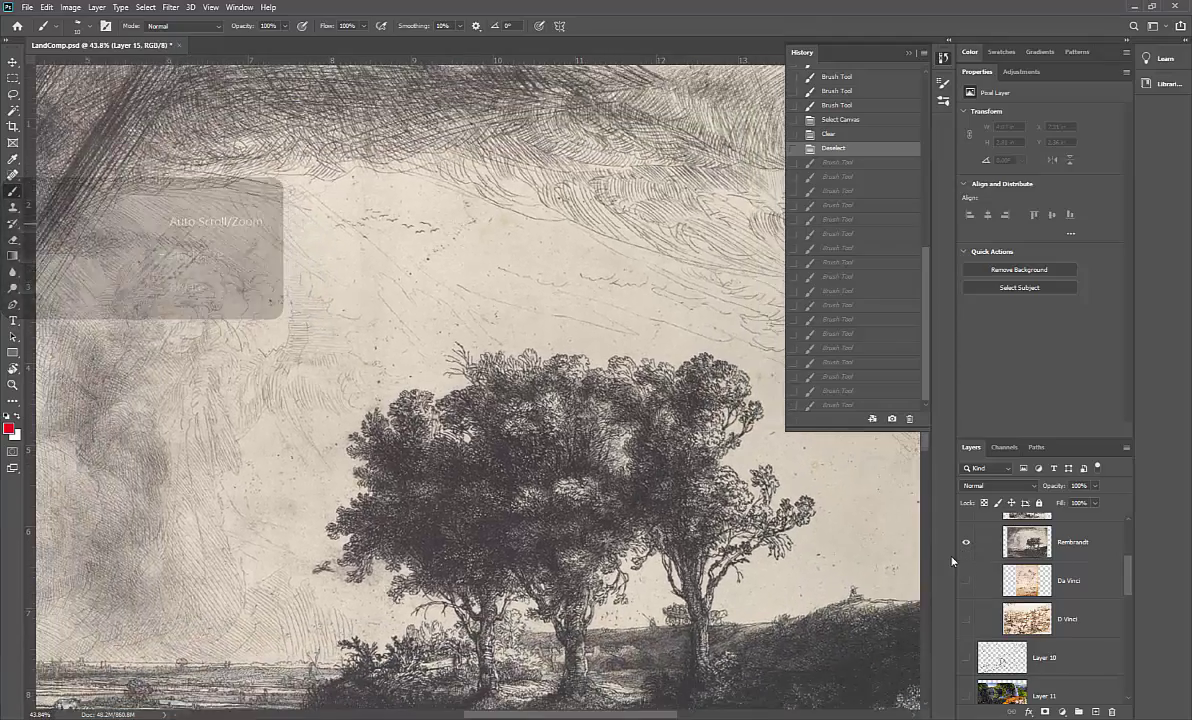
{"action": "scroll", "coordinate": [952, 561], "scroll_direction": "down", "scroll_amount": 5}
{"action": "left_click", "coordinate": [907, 53]}
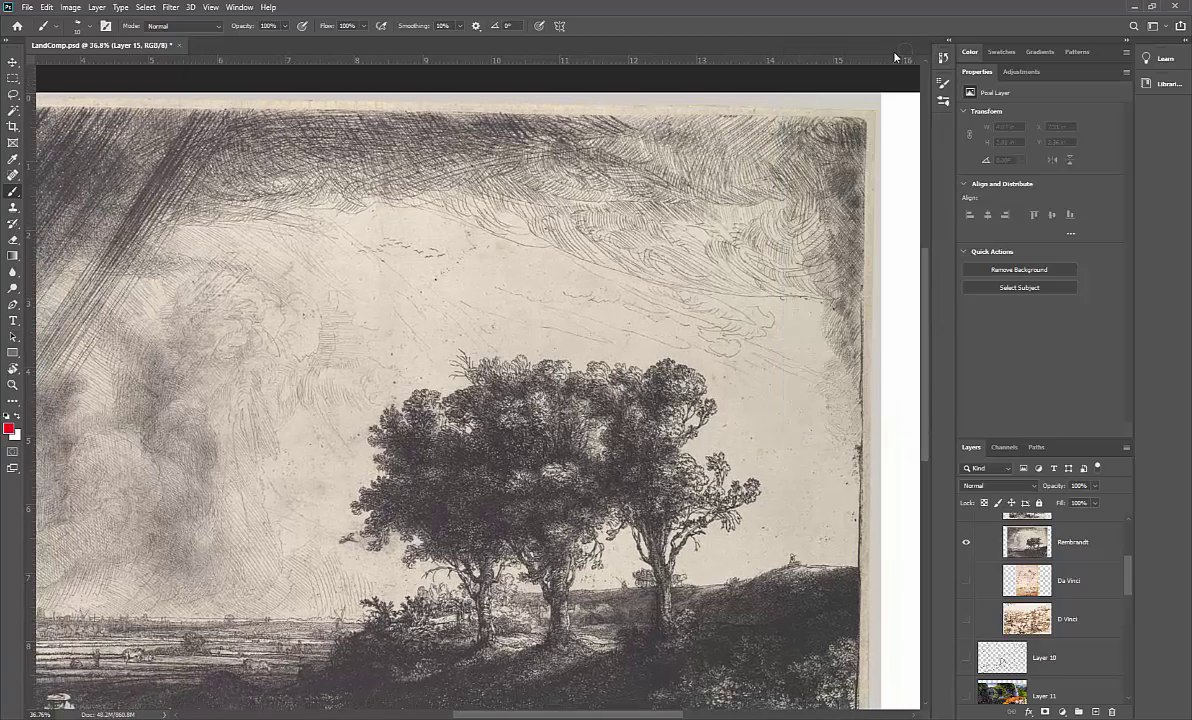
{"action": "scroll", "coordinate": [895, 57], "scroll_direction": "down", "scroll_amount": 1}
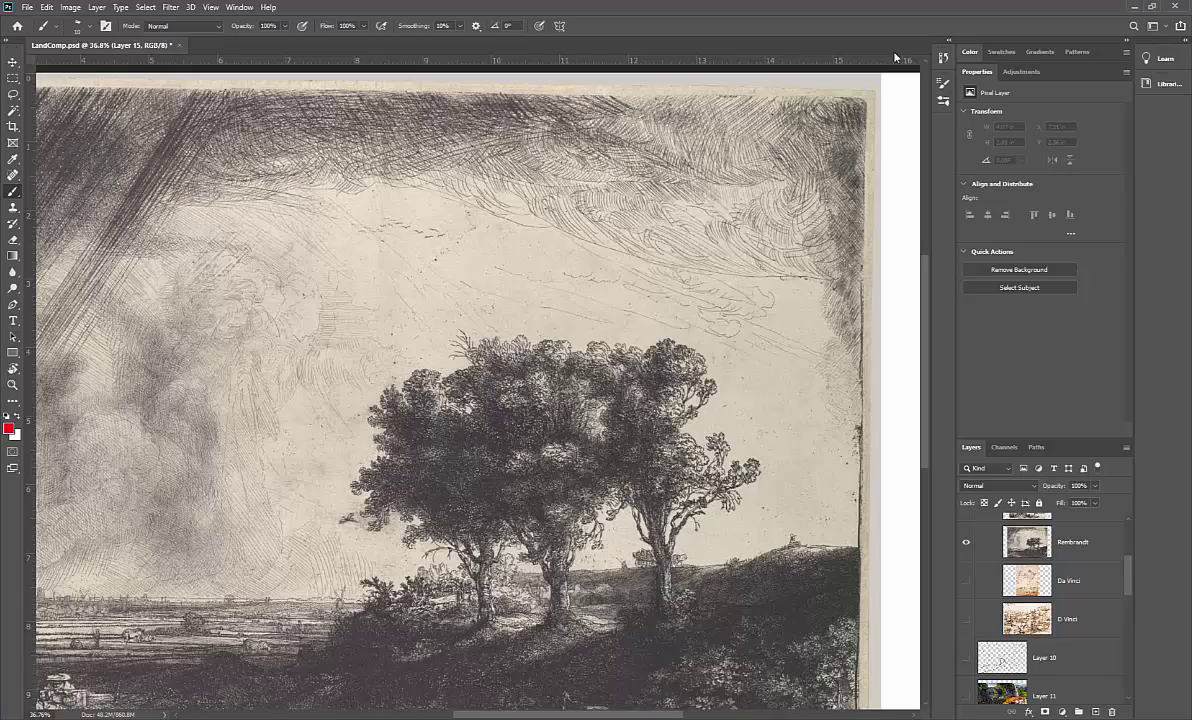
Step: Using a size 30 red brush, mark the line directions in the lower sky, under the left tree and across the distant fields
{"action": "left_click_drag", "start_coordinate": [550, 651], "coordinate": [575, 620]}
{"action": "scroll", "coordinate": [1060, 540], "scroll_direction": "up", "scroll_amount": 5}
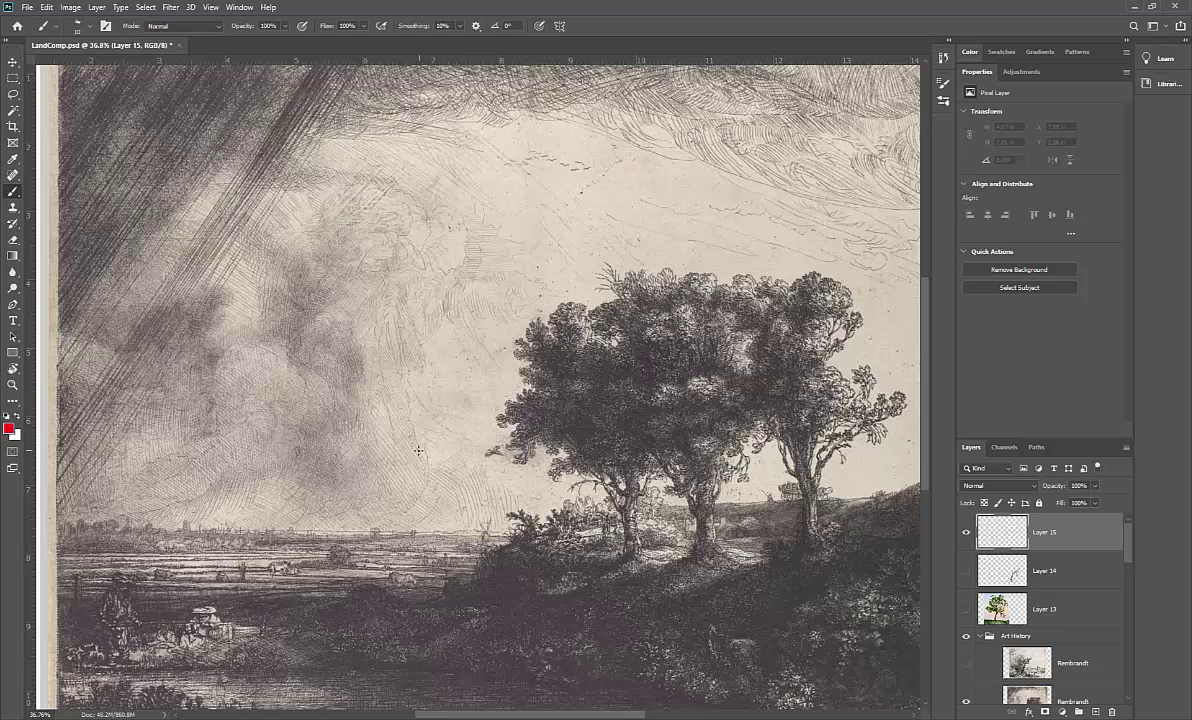
{"action": "scroll", "coordinate": [418, 452], "scroll_direction": "up", "scroll_amount": 1}
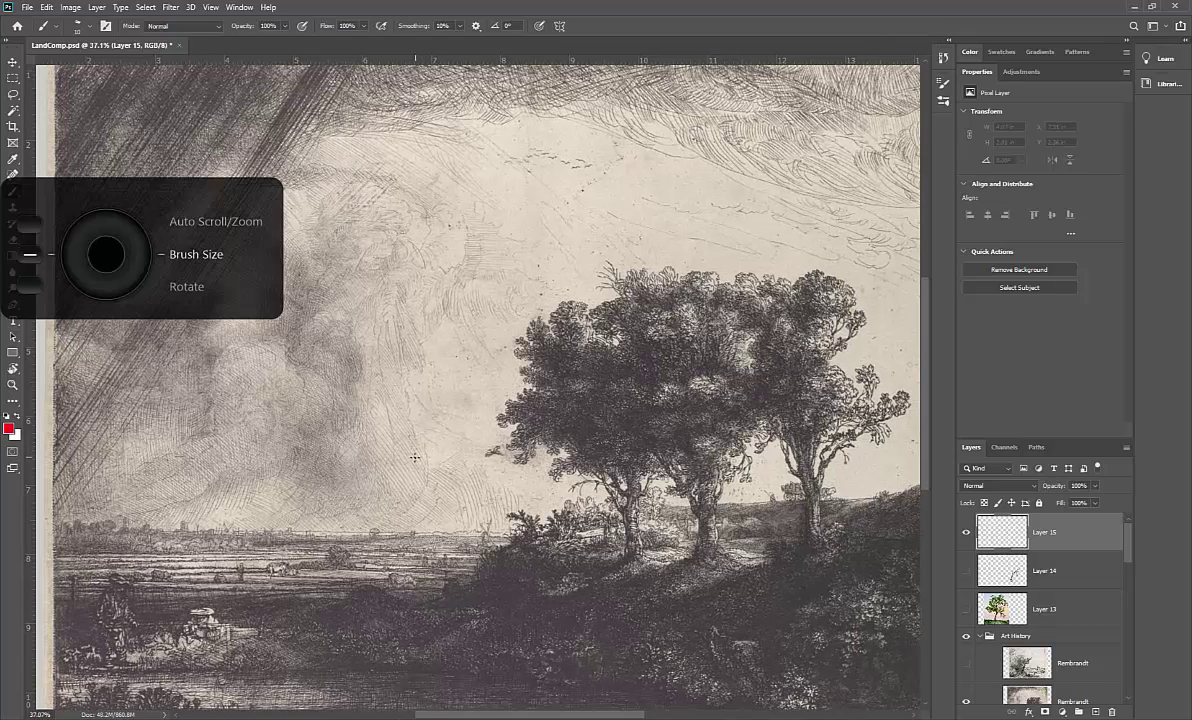
{"action": "key", "text": "]"}
{"action": "key", "text": "]"}
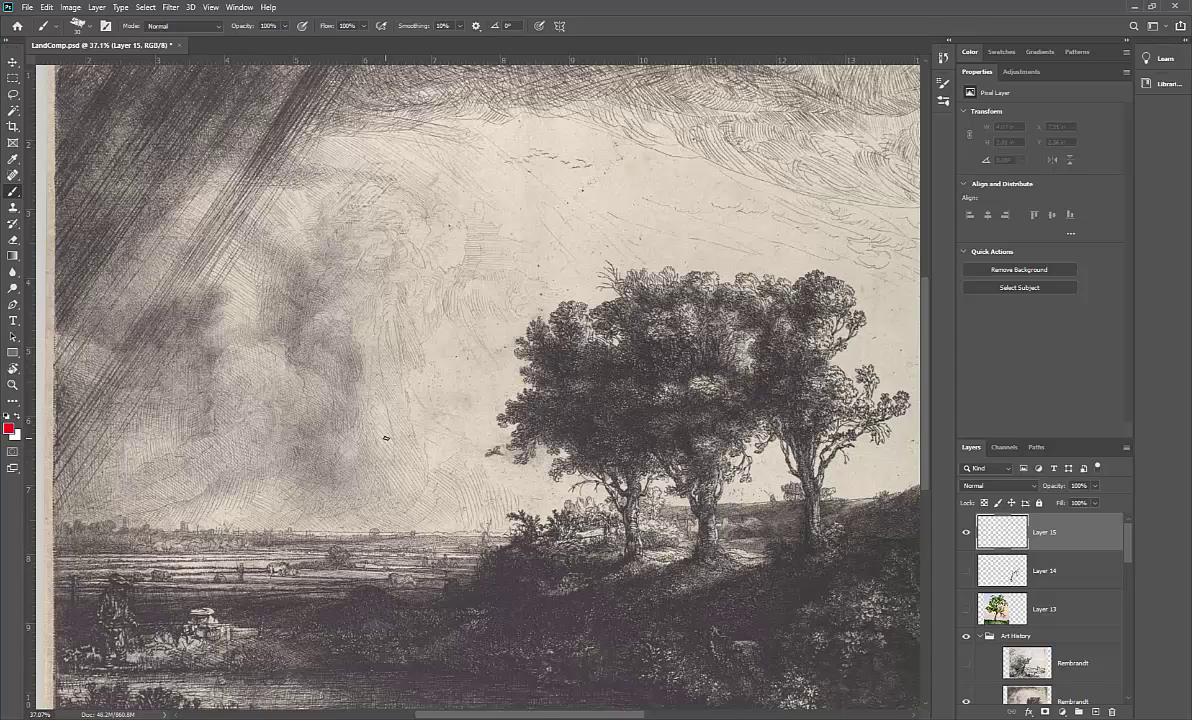
{"action": "left_click_drag", "start_coordinate": [388, 442], "coordinate": [418, 484]}
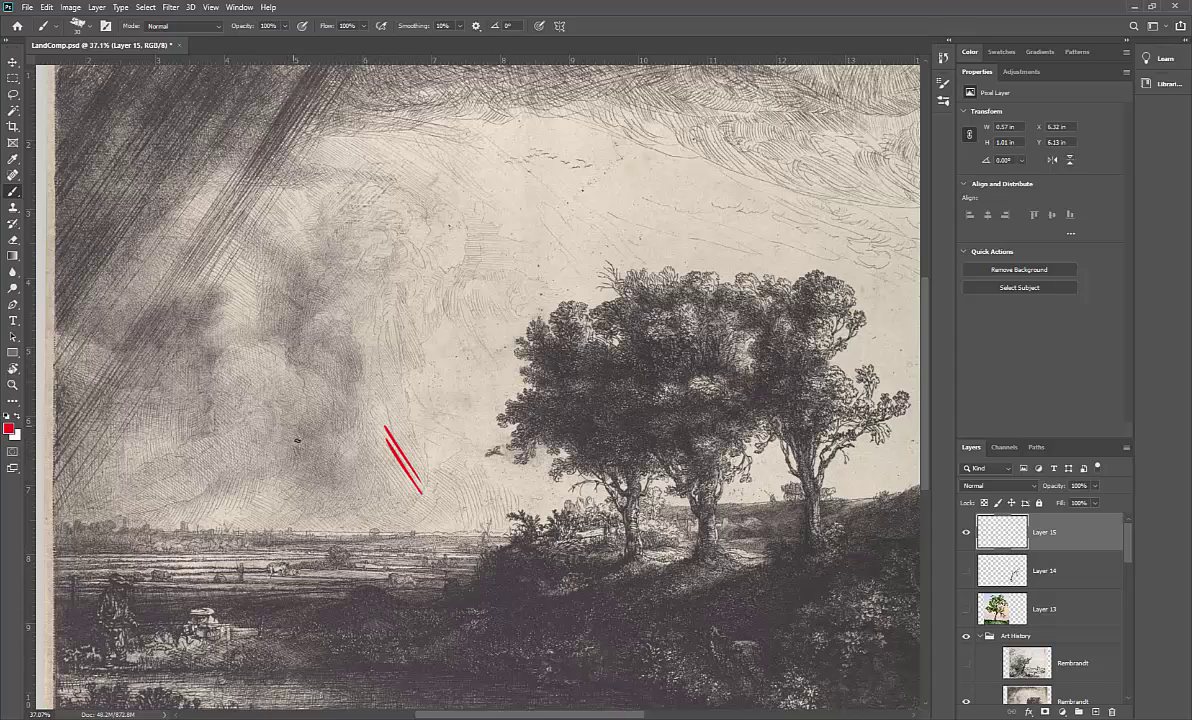
{"action": "mouse_move", "coordinate": [266, 461]}
{"action": "left_mouse_down"}
{"action": "mouse_move", "coordinate": [231, 522]}
{"action": "mouse_move", "coordinate": [237, 499]}
{"action": "left_mouse_up"}
{"action": "left_click_drag", "start_coordinate": [615, 552], "coordinate": [664, 560]}
{"action": "left_click_drag", "start_coordinate": [88, 556], "coordinate": [307, 538]}
{"action": "mouse_move", "coordinate": [126, 570]}
{"action": "left_mouse_down"}
{"action": "mouse_move", "coordinate": [391, 567]}
{"action": "mouse_move", "coordinate": [278, 591]}
{"action": "mouse_move", "coordinate": [141, 592]}
{"action": "left_mouse_up"}
{"action": "left_click_drag", "start_coordinate": [241, 594], "coordinate": [345, 595]}
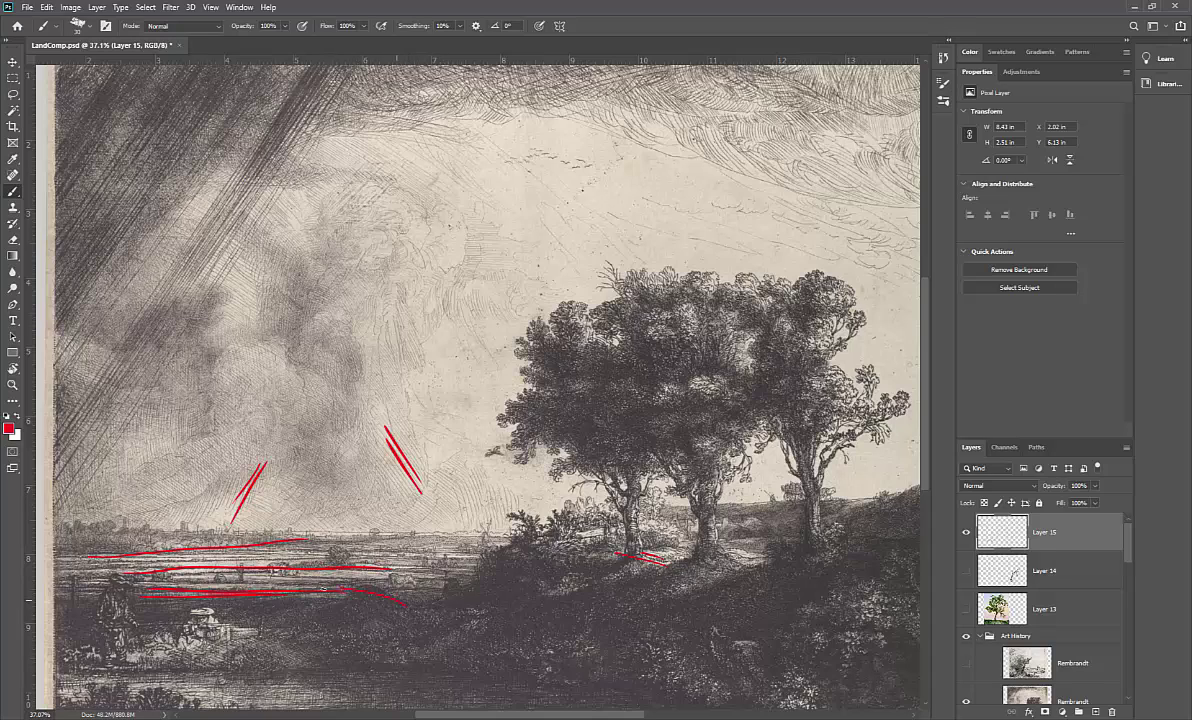
Step: Outline the dark bushes between the fields and the left tree in red and zigzag over their shading direction
{"action": "mouse_move", "coordinate": [323, 589]}
{"action": "left_mouse_down"}
{"action": "mouse_move", "coordinate": [197, 613]}
{"action": "mouse_move", "coordinate": [343, 637]}
{"action": "left_mouse_up"}
{"action": "mouse_move", "coordinate": [487, 556]}
{"action": "left_mouse_down"}
{"action": "mouse_move", "coordinate": [527, 520]}
{"action": "mouse_move", "coordinate": [575, 510]}
{"action": "mouse_move", "coordinate": [590, 534]}
{"action": "mouse_move", "coordinate": [618, 516]}
{"action": "left_mouse_up"}
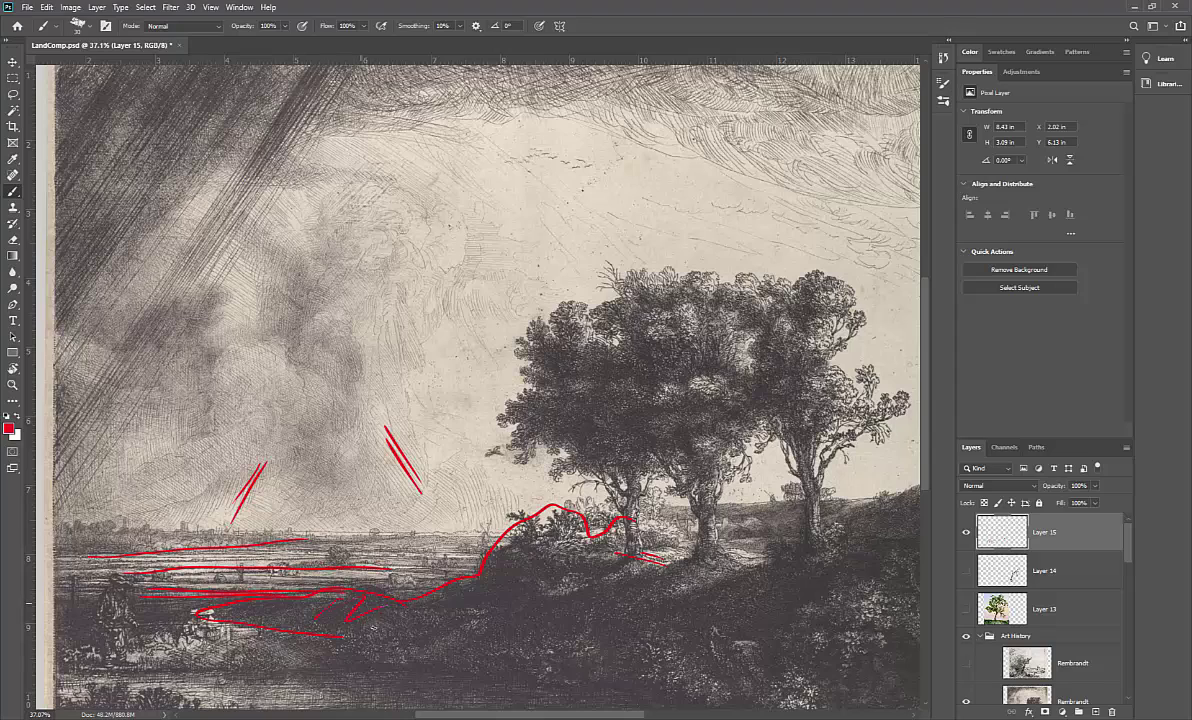
{"action": "left_click_drag", "start_coordinate": [349, 586], "coordinate": [507, 585]}
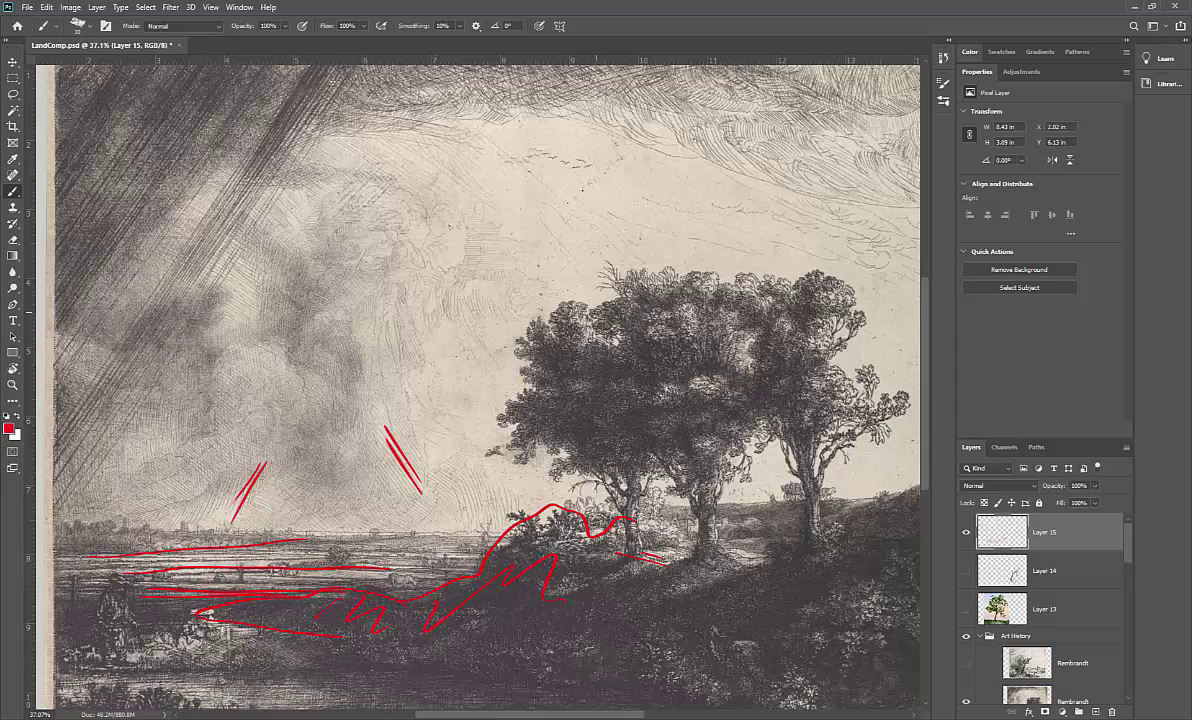
Step: Outline and diagonally hatch the left tree's foliage in red, and mark small leaf clusters and shading on the trees to its right
{"action": "mouse_move", "coordinate": [584, 305]}
{"action": "left_mouse_down"}
{"action": "mouse_move", "coordinate": [554, 329]}
{"action": "mouse_move", "coordinate": [528, 318]}
{"action": "mouse_move", "coordinate": [516, 343]}
{"action": "mouse_move", "coordinate": [521, 391]}
{"action": "mouse_move", "coordinate": [491, 436]}
{"action": "mouse_move", "coordinate": [512, 470]}
{"action": "mouse_move", "coordinate": [544, 467]}
{"action": "mouse_move", "coordinate": [585, 495]}
{"action": "left_mouse_up"}
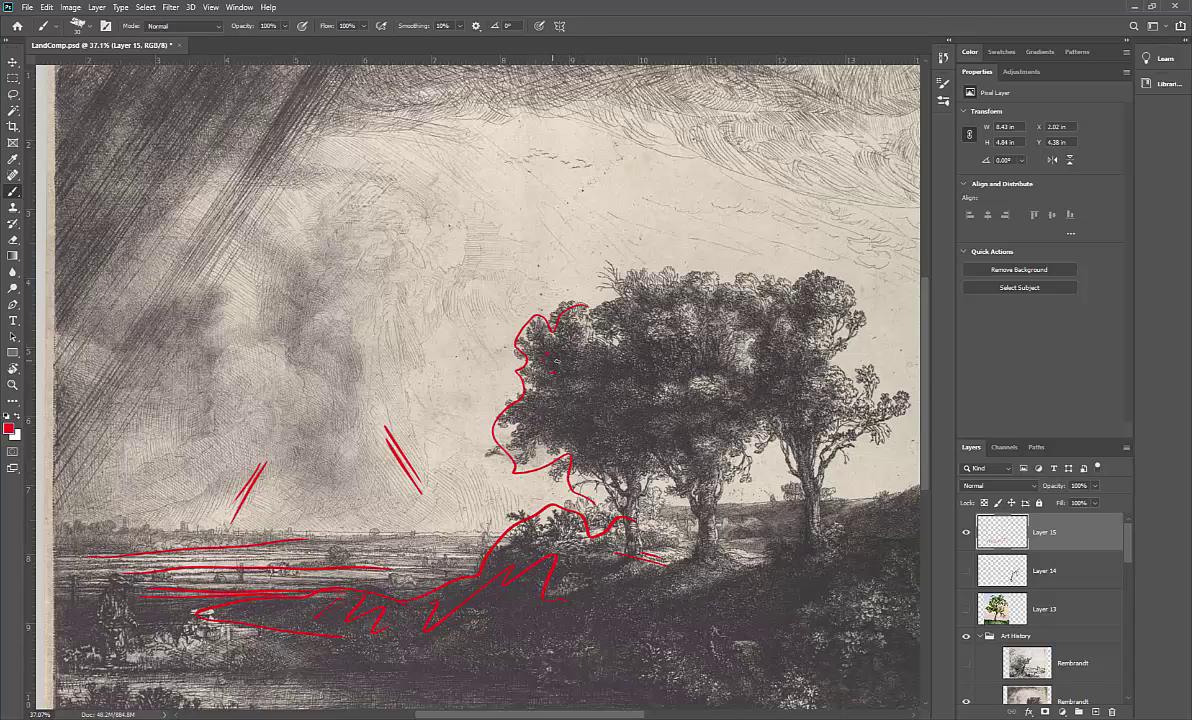
{"action": "left_click_drag", "start_coordinate": [550, 346], "coordinate": [518, 436]}
{"action": "mouse_move", "coordinate": [552, 318]}
{"action": "left_mouse_down"}
{"action": "mouse_move", "coordinate": [590, 343]}
{"action": "mouse_move", "coordinate": [535, 456]}
{"action": "mouse_move", "coordinate": [610, 348]}
{"action": "left_mouse_up"}
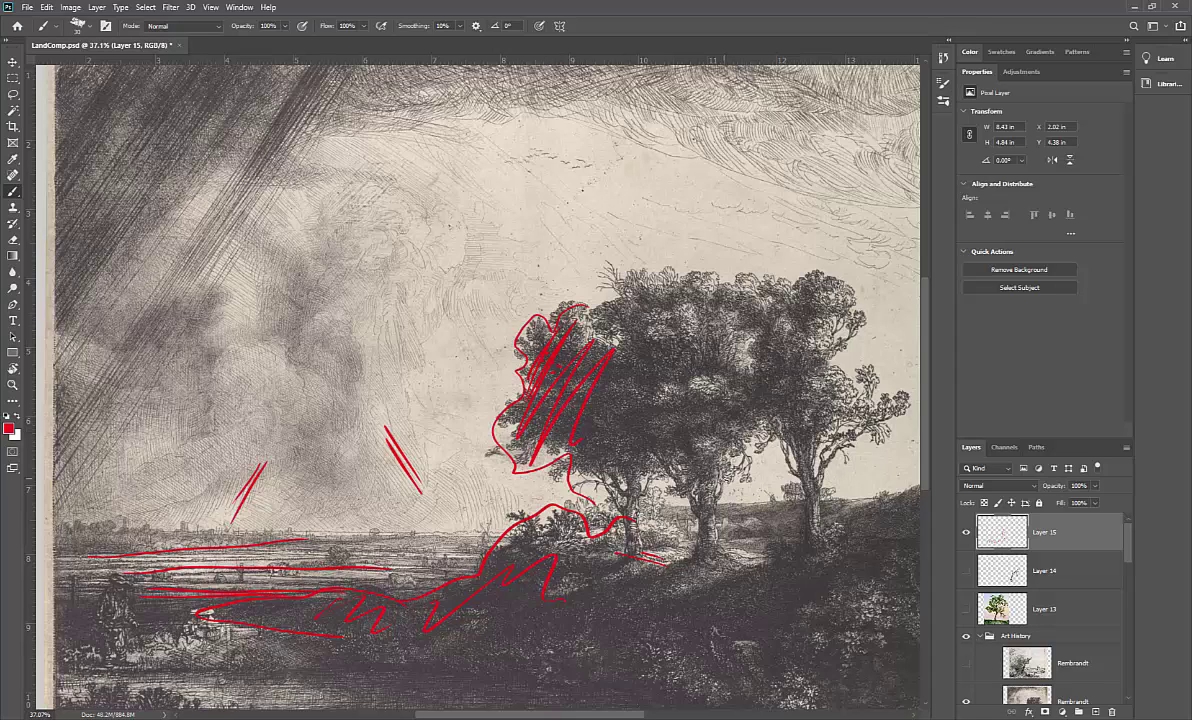
{"action": "mouse_move", "coordinate": [720, 483]}
{"action": "left_mouse_down"}
{"action": "mouse_move", "coordinate": [721, 494]}
{"action": "mouse_move", "coordinate": [726, 485]}
{"action": "left_mouse_up"}
{"action": "mouse_move", "coordinate": [855, 312]}
{"action": "left_mouse_down"}
{"action": "mouse_move", "coordinate": [873, 388]}
{"action": "mouse_move", "coordinate": [865, 365]}
{"action": "mouse_move", "coordinate": [855, 388]}
{"action": "mouse_move", "coordinate": [899, 411]}
{"action": "mouse_move", "coordinate": [886, 399]}
{"action": "left_mouse_up"}
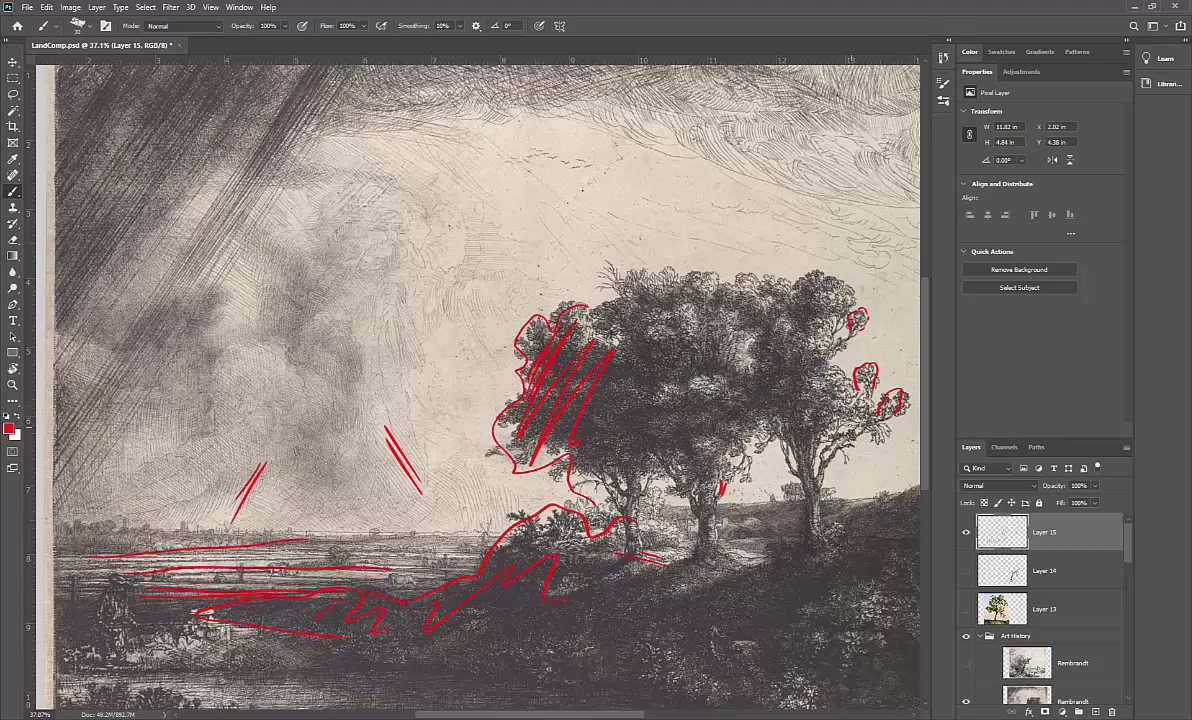
{"action": "left_click_drag", "start_coordinate": [786, 346], "coordinate": [780, 368]}
Step: Replace the three-trees etching with the Rembrandt windmill and old tree etching, and hide the Layer 15 annotations
{"action": "scroll", "coordinate": [1129, 556], "scroll_direction": "down", "scroll_amount": 3}
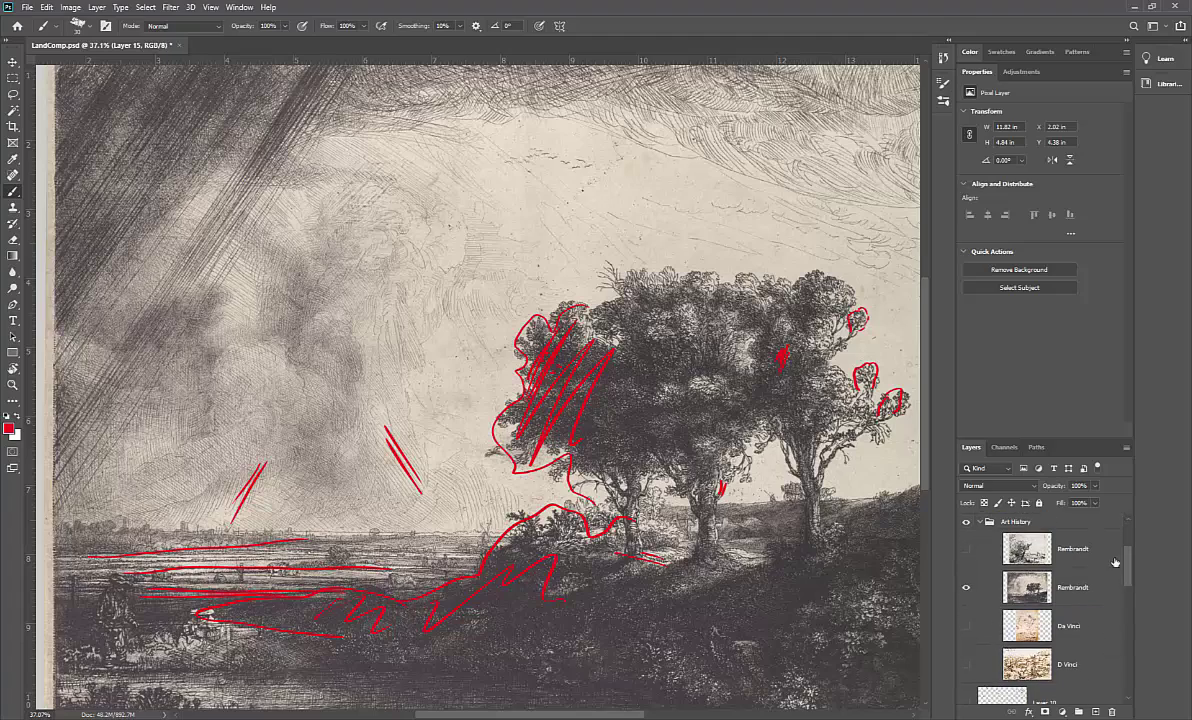
{"action": "left_click", "coordinate": [967, 551]}
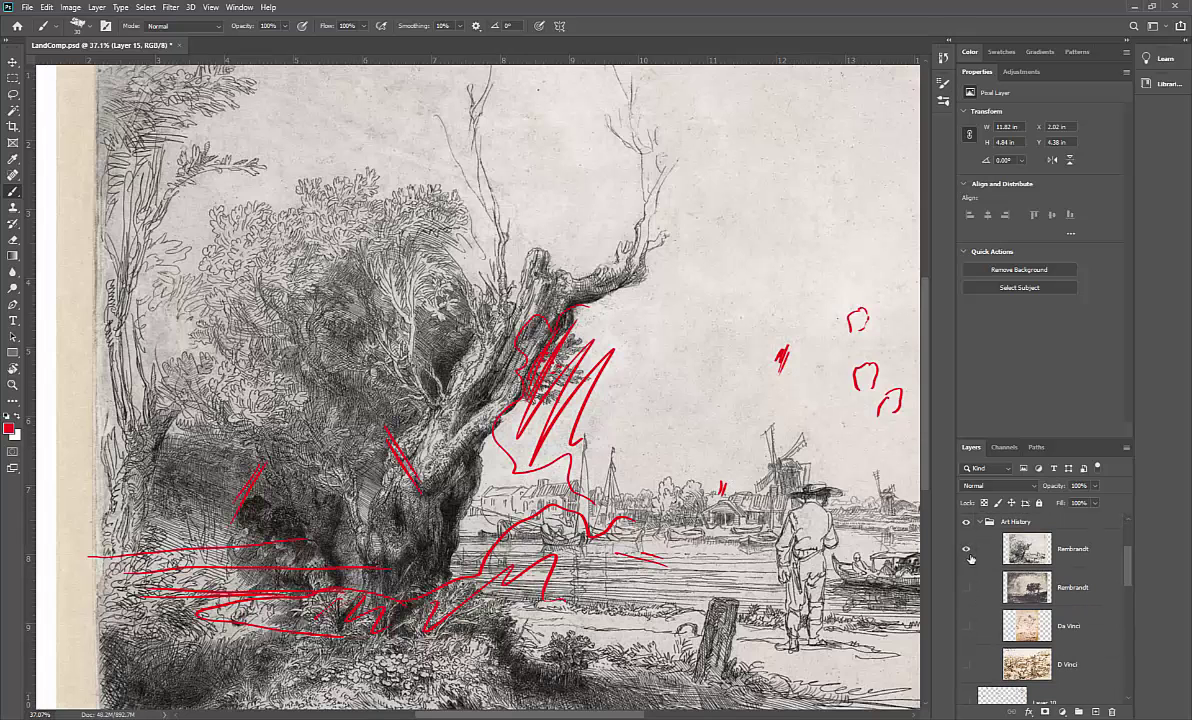
{"action": "scroll", "coordinate": [1133, 558], "scroll_direction": "up", "scroll_amount": 3}
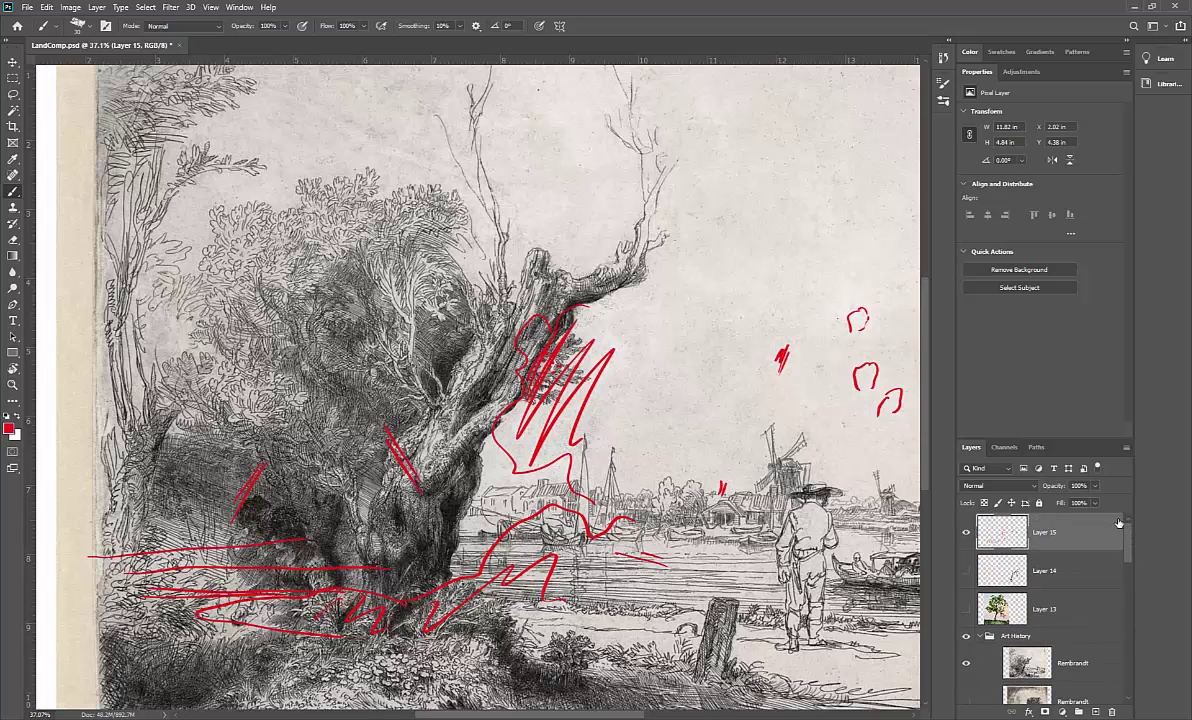
{"action": "left_click", "coordinate": [962, 533]}
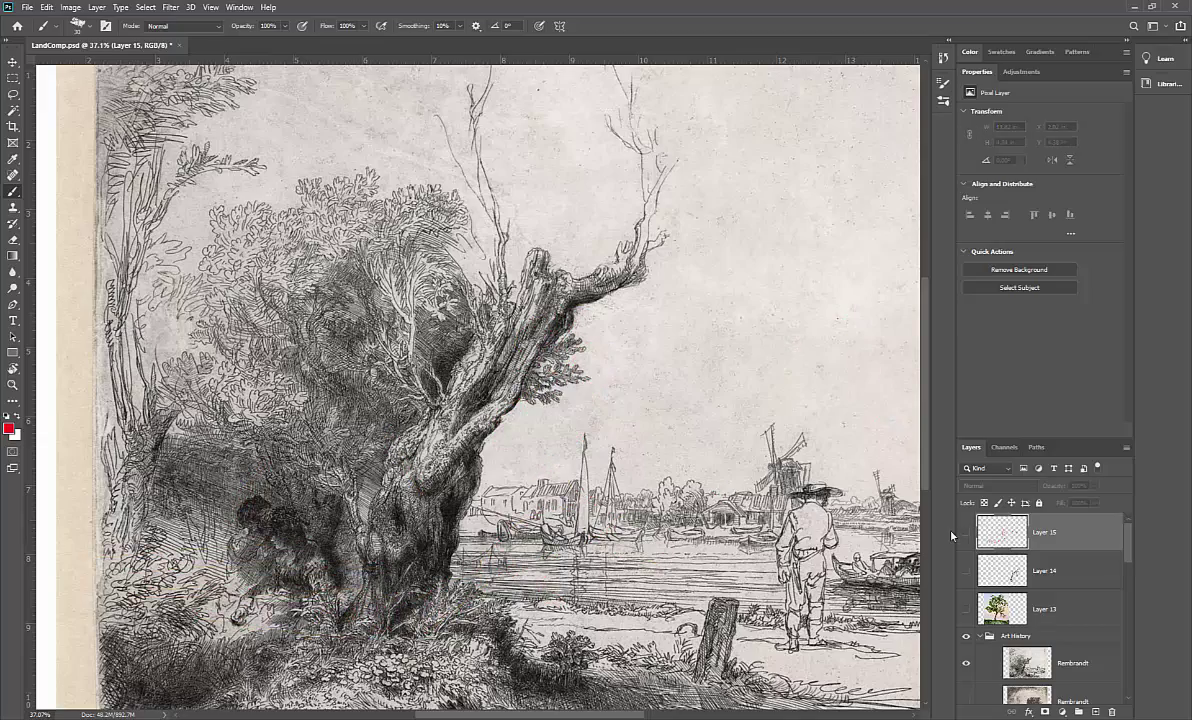
Step: Add a new layer and mark the foreground grass, leaf and shadow strokes around the old tree's base in red
{"action": "left_click_drag", "start_coordinate": [658, 626], "coordinate": [618, 576]}
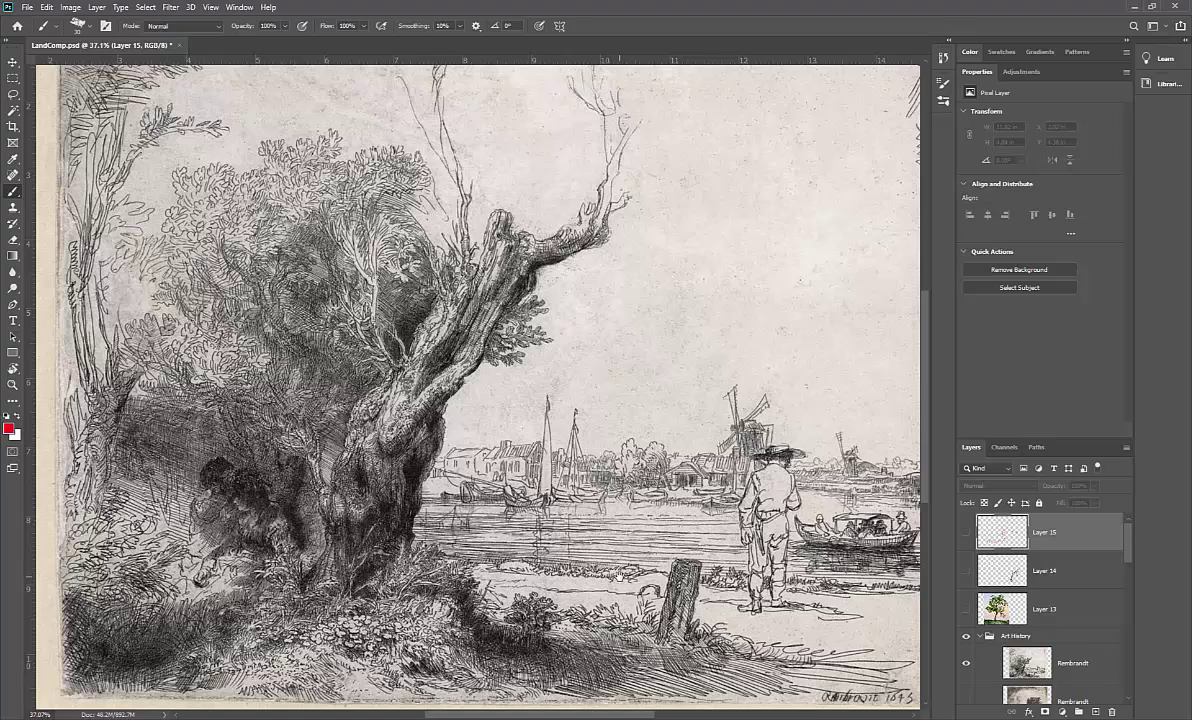
{"action": "key", "text": "ctrl+shift+alt+n"}
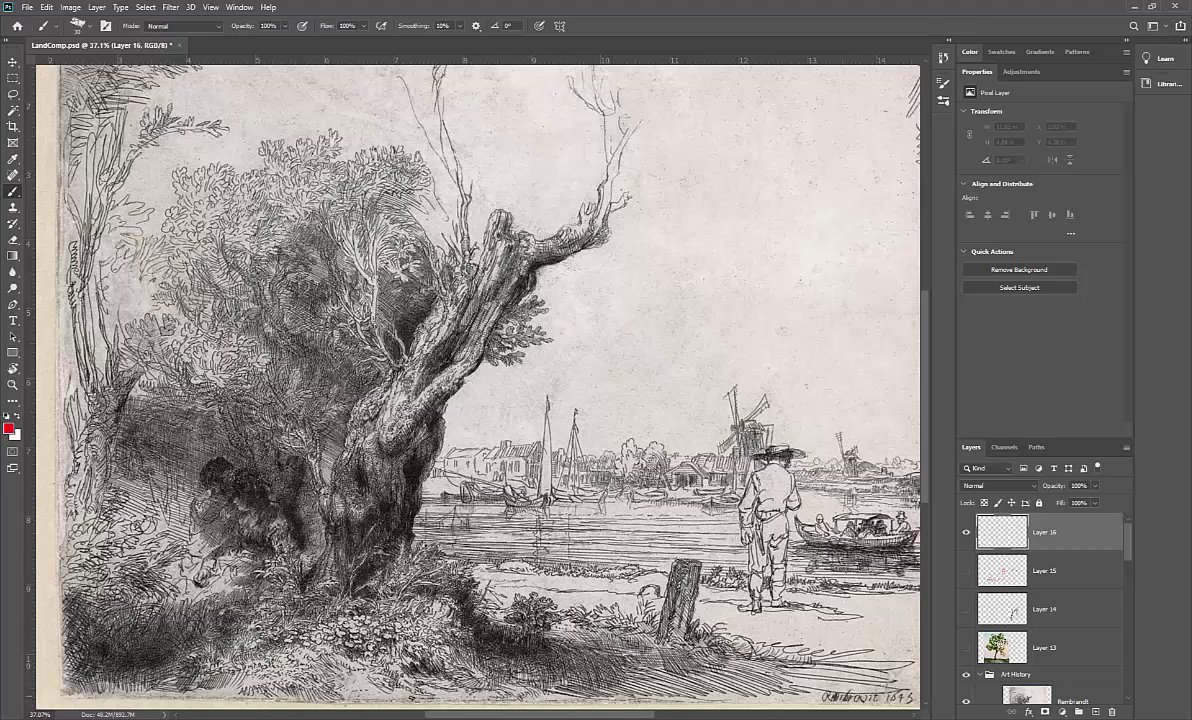
{"action": "left_click_drag", "start_coordinate": [292, 686], "coordinate": [338, 700]}
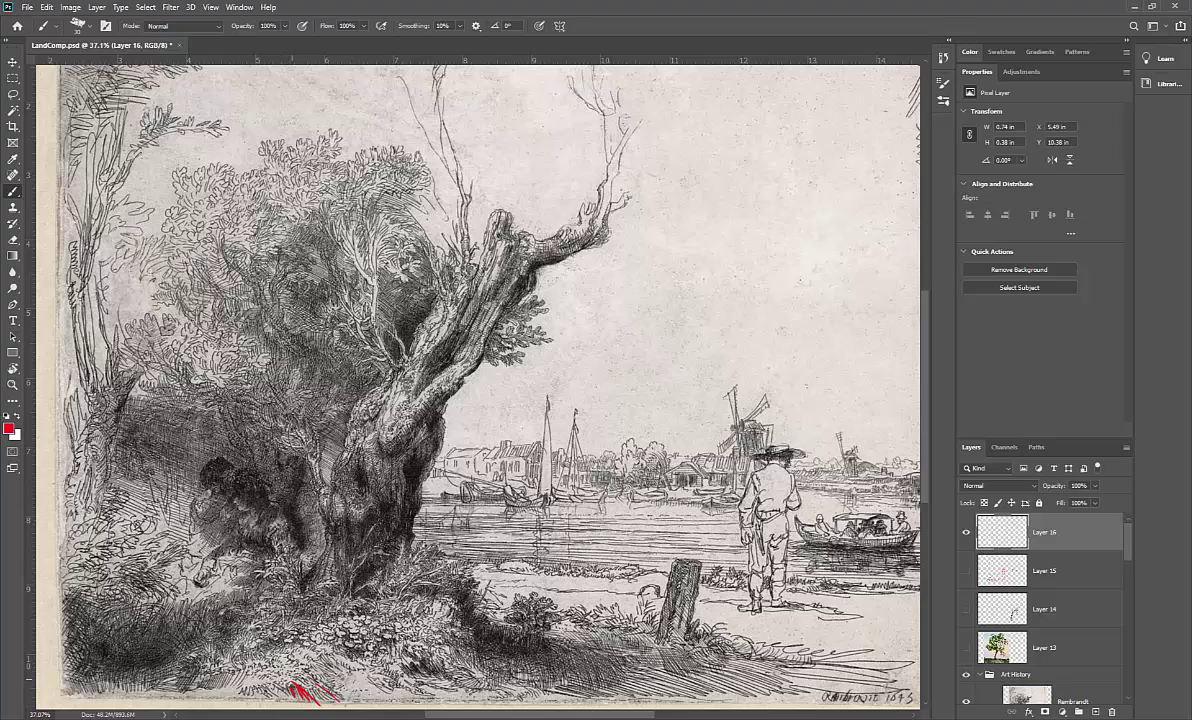
{"action": "mouse_move", "coordinate": [304, 672]}
{"action": "left_mouse_down"}
{"action": "mouse_move", "coordinate": [288, 654]}
{"action": "mouse_move", "coordinate": [257, 665]}
{"action": "mouse_move", "coordinate": [276, 684]}
{"action": "left_mouse_up"}
{"action": "mouse_move", "coordinate": [344, 617]}
{"action": "left_mouse_down"}
{"action": "mouse_move", "coordinate": [352, 628]}
{"action": "mouse_move", "coordinate": [313, 639]}
{"action": "left_mouse_up"}
{"action": "mouse_move", "coordinate": [423, 620]}
{"action": "left_mouse_down"}
{"action": "mouse_move", "coordinate": [415, 639]}
{"action": "mouse_move", "coordinate": [496, 641]}
{"action": "left_mouse_up"}
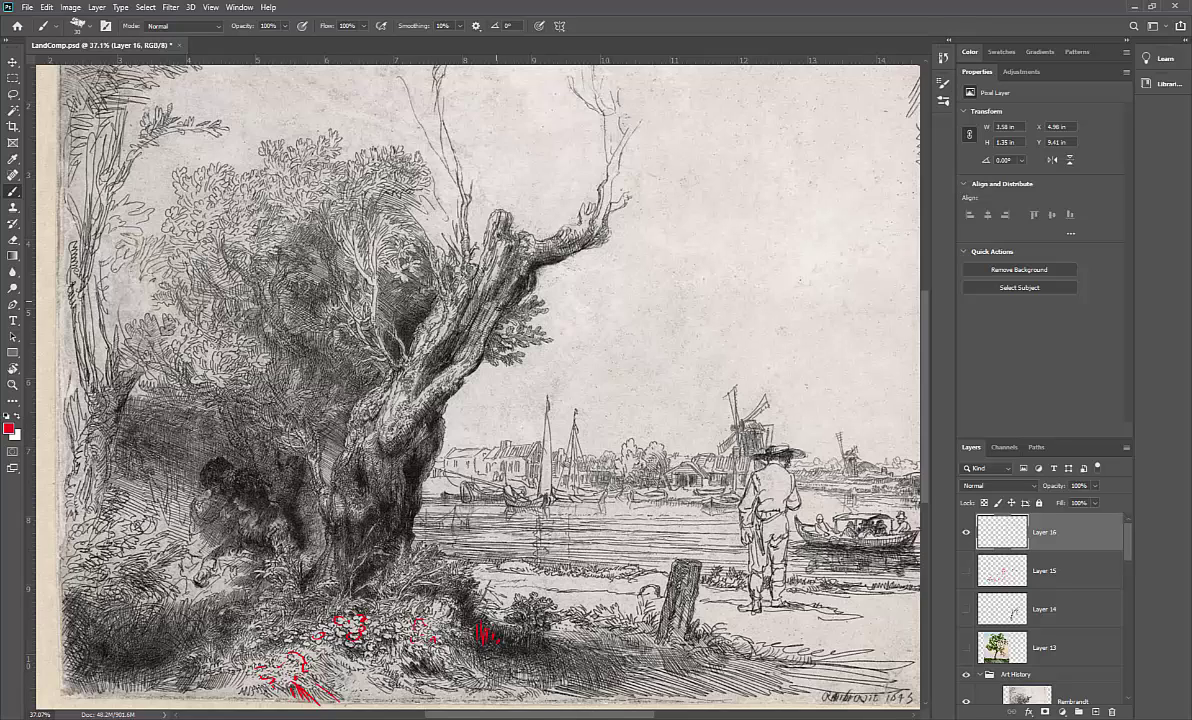
Step: Mark the old trunk's contour, the horizontal water lines and the standing man's form in red
{"action": "mouse_move", "coordinate": [473, 372]}
{"action": "left_mouse_down"}
{"action": "mouse_move", "coordinate": [410, 420]}
{"action": "mouse_move", "coordinate": [406, 445]}
{"action": "mouse_move", "coordinate": [419, 417]}
{"action": "left_mouse_up"}
{"action": "left_click_drag", "start_coordinate": [678, 523], "coordinate": [510, 517]}
{"action": "left_click_drag", "start_coordinate": [434, 534], "coordinate": [678, 522]}
{"action": "left_click_drag", "start_coordinate": [672, 550], "coordinate": [560, 543]}
{"action": "mouse_move", "coordinate": [486, 553]}
{"action": "left_mouse_down"}
{"action": "mouse_move", "coordinate": [684, 541]}
{"action": "mouse_move", "coordinate": [774, 441]}
{"action": "mouse_move", "coordinate": [766, 556]}
{"action": "left_mouse_up"}
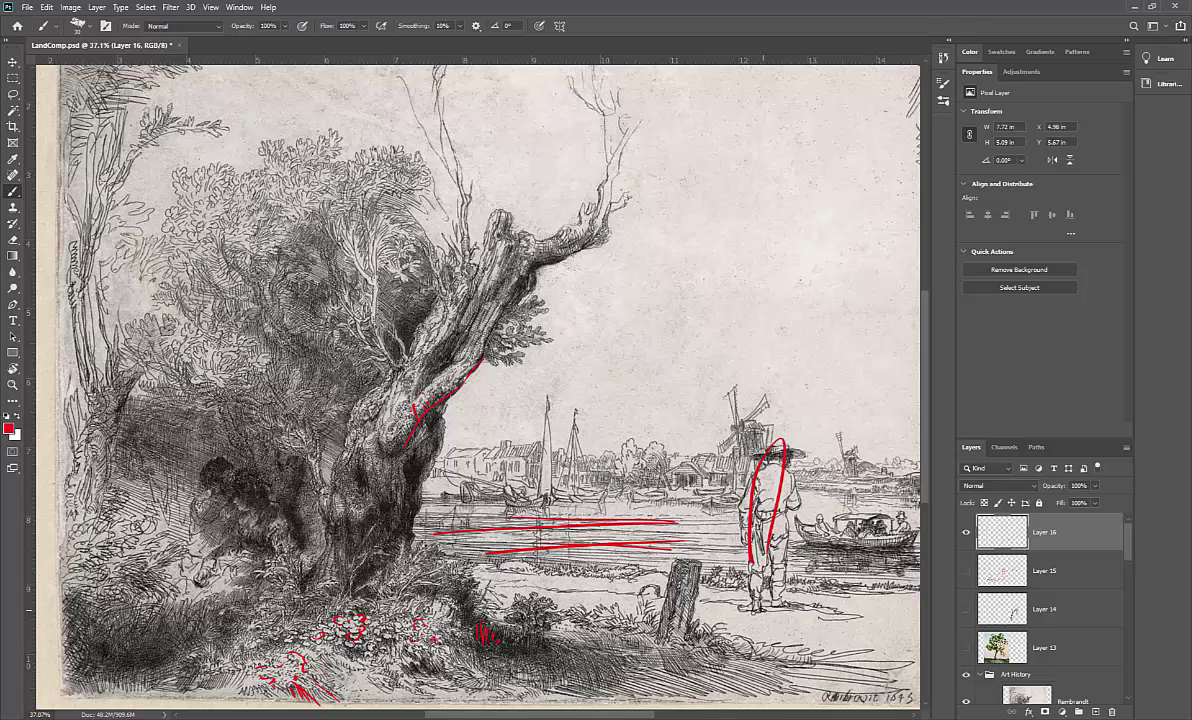
Step: Circle the distant houses and sailboats, the windmill area and the covered boat in red
{"action": "mouse_move", "coordinate": [484, 440]}
{"action": "left_mouse_down"}
{"action": "mouse_move", "coordinate": [458, 444]}
{"action": "mouse_move", "coordinate": [545, 432]}
{"action": "mouse_move", "coordinate": [514, 446]}
{"action": "left_mouse_up"}
{"action": "left_click_drag", "start_coordinate": [714, 420], "coordinate": [757, 445]}
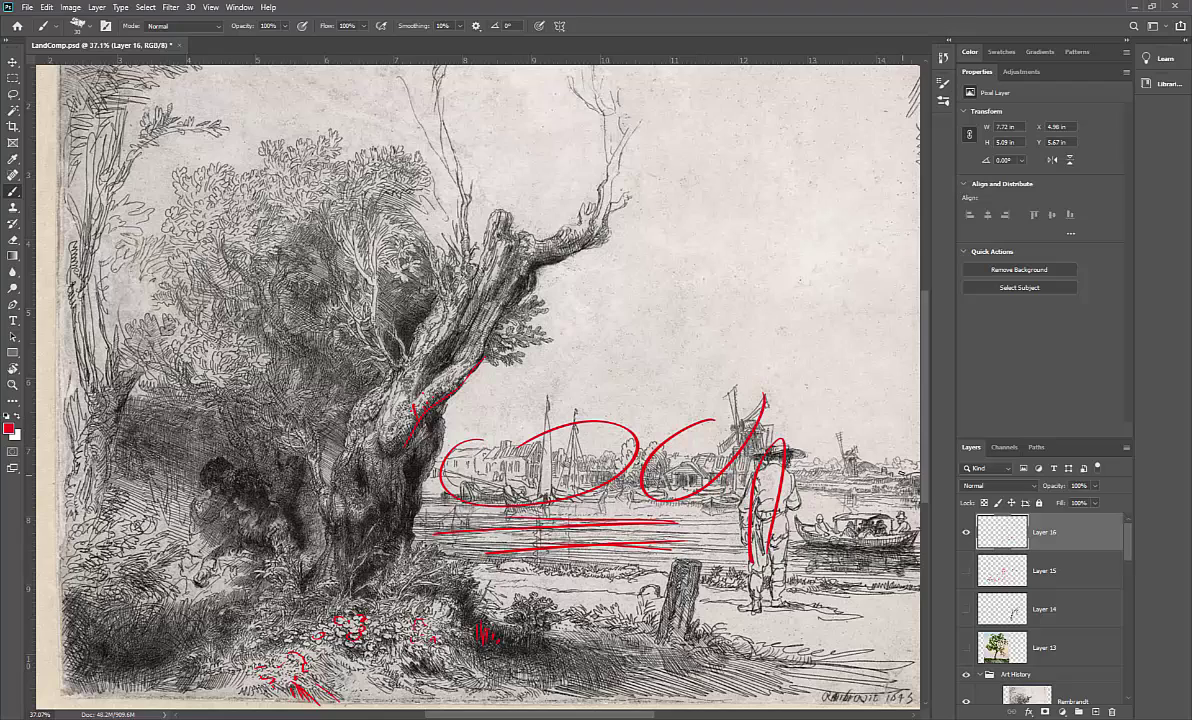
{"action": "mouse_move", "coordinate": [880, 474]}
{"action": "left_mouse_down"}
{"action": "mouse_move", "coordinate": [846, 505]}
{"action": "mouse_move", "coordinate": [890, 530]}
{"action": "left_mouse_up"}
Step: Mark a few leaf shapes in red along the upper edge of the old tree's foliage
{"action": "left_click_drag", "start_coordinate": [441, 414], "coordinate": [541, 544]}
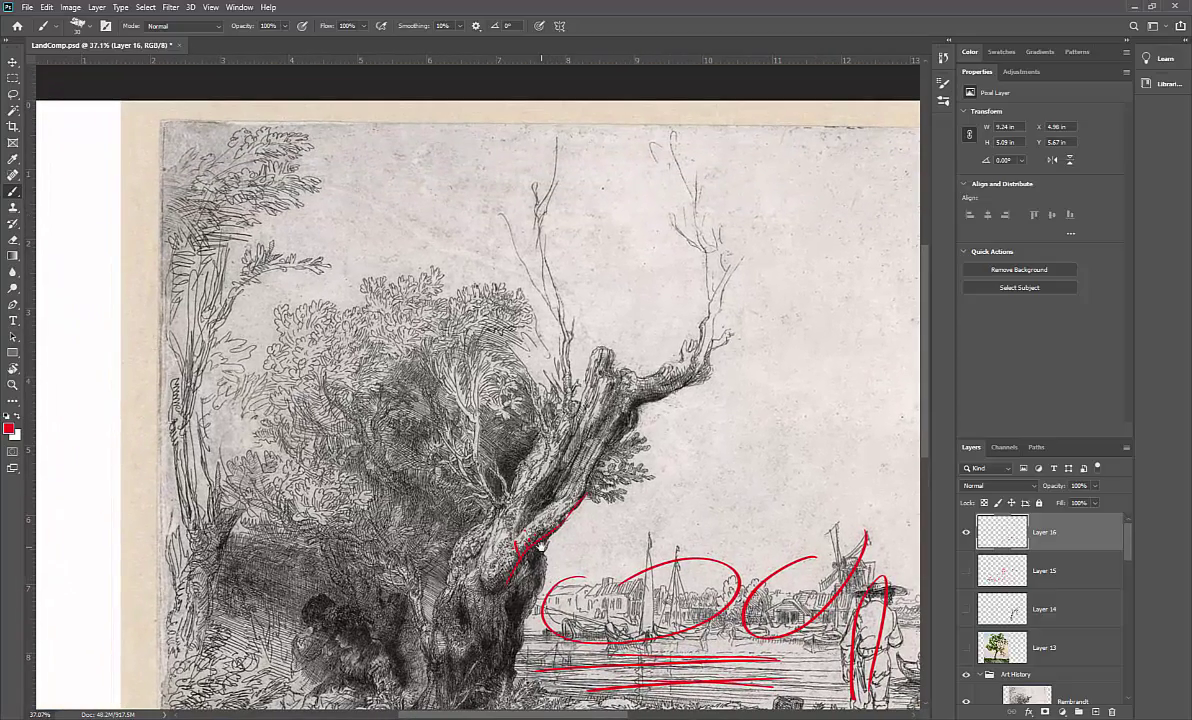
{"action": "left_click_drag", "start_coordinate": [364, 274], "coordinate": [395, 321]}
{"action": "left_click_drag", "start_coordinate": [591, 592], "coordinate": [513, 476]}
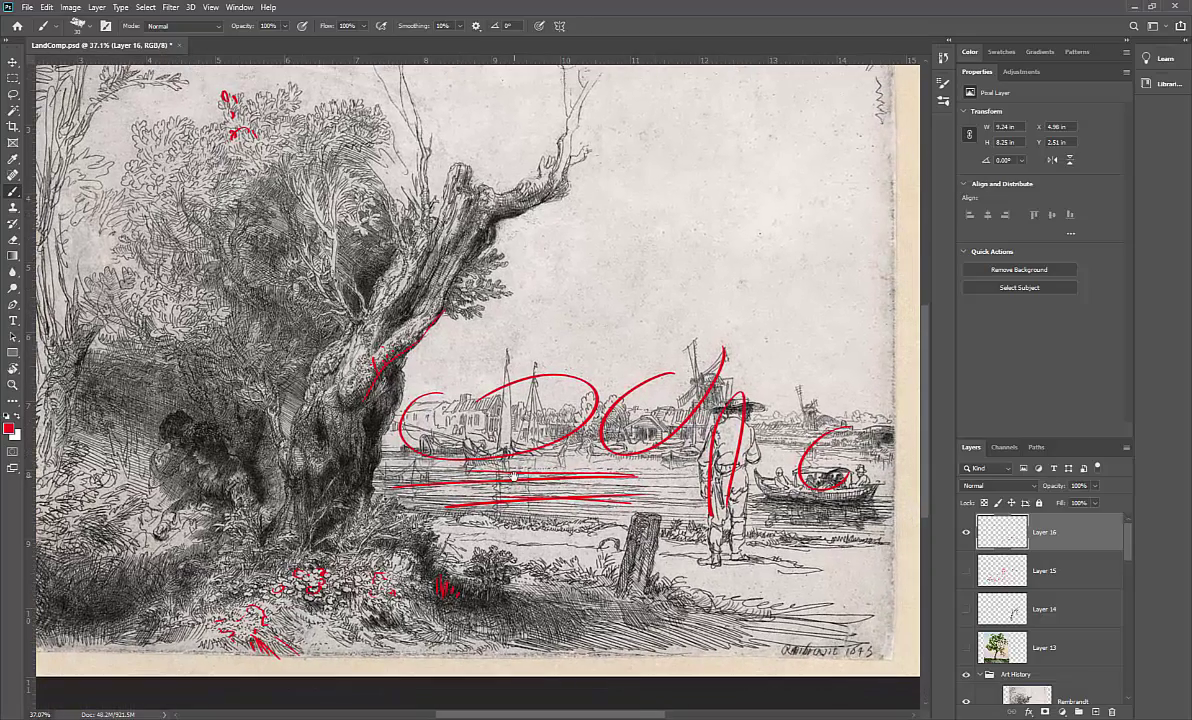
Step: Hide the Layer 16 annotations and the whole Art History group
{"action": "left_click", "coordinate": [966, 532]}
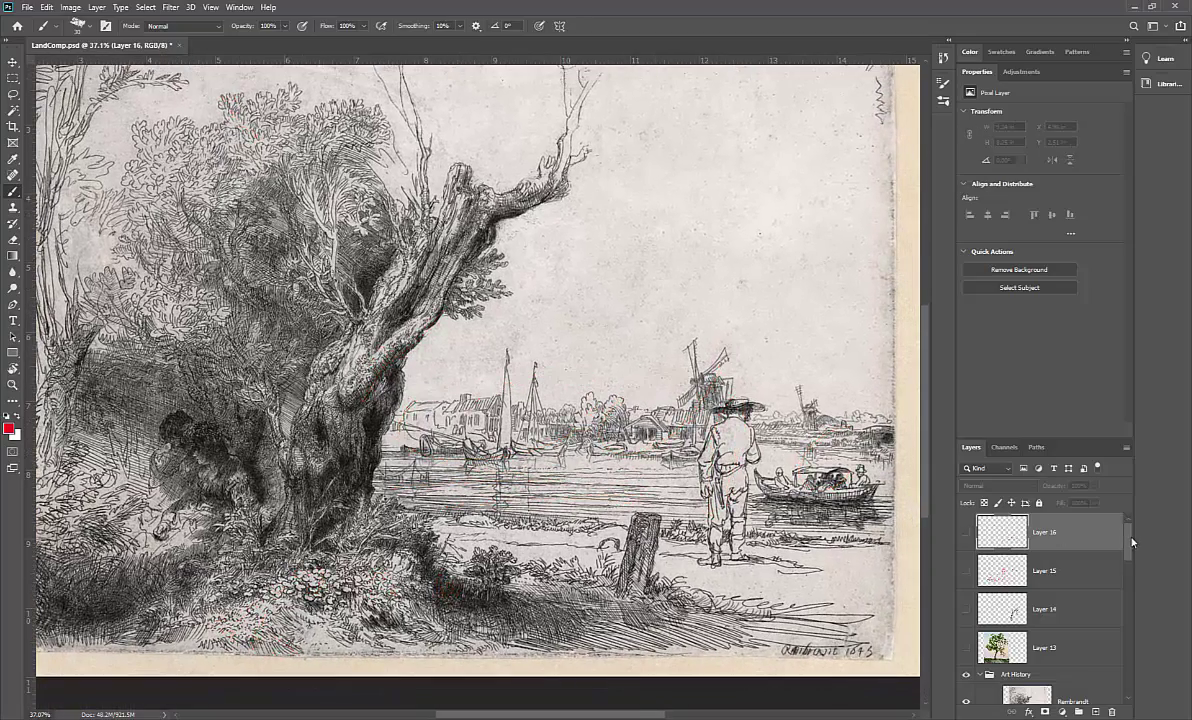
{"action": "left_click_drag", "start_coordinate": [1132, 541], "coordinate": [1130, 567]}
{"action": "left_click", "coordinate": [966, 559]}
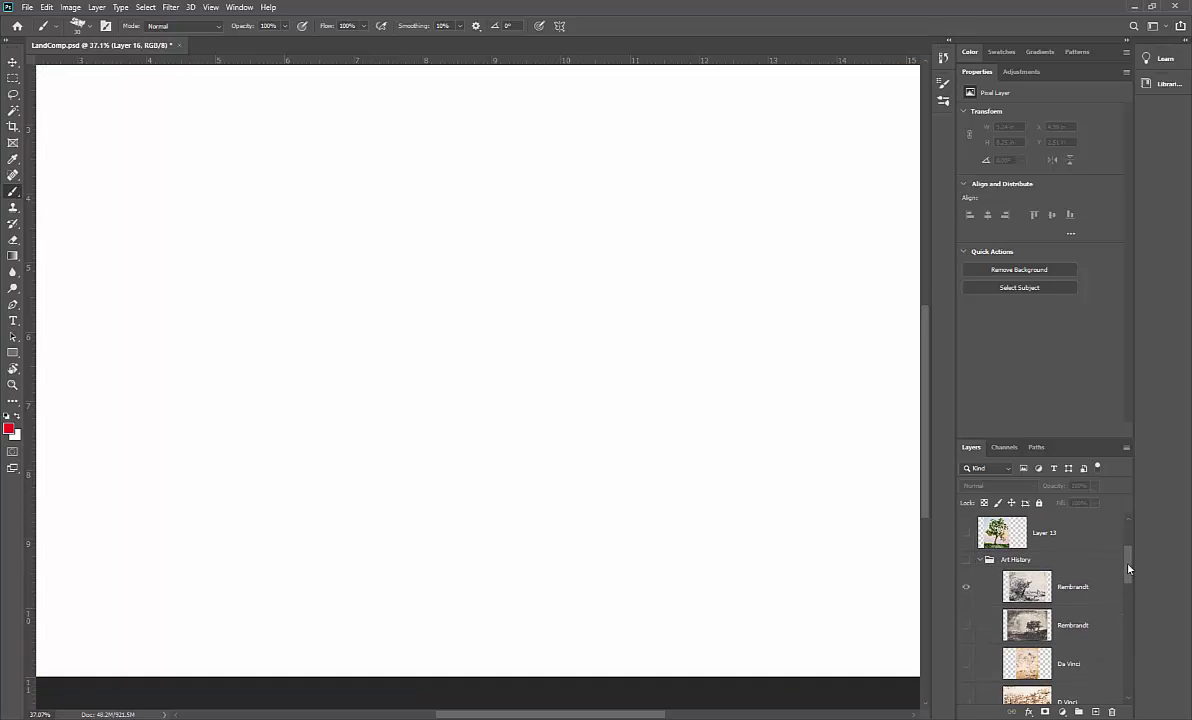
Step: Show the Rocks sketch layer and the Layer 12 photo reference, keeping Layer 10 and Layer 11 hidden
{"action": "scroll", "coordinate": [1129, 569], "scroll_direction": "down", "scroll_amount": 4}
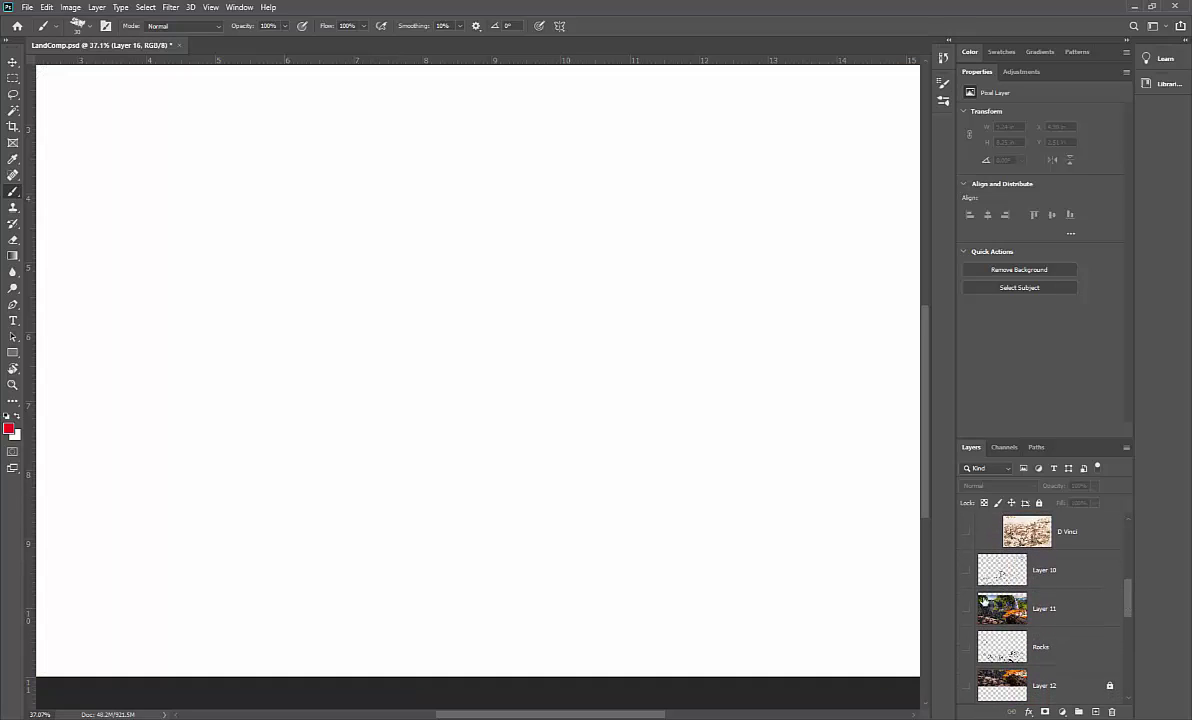
{"action": "left_click", "coordinate": [966, 569]}
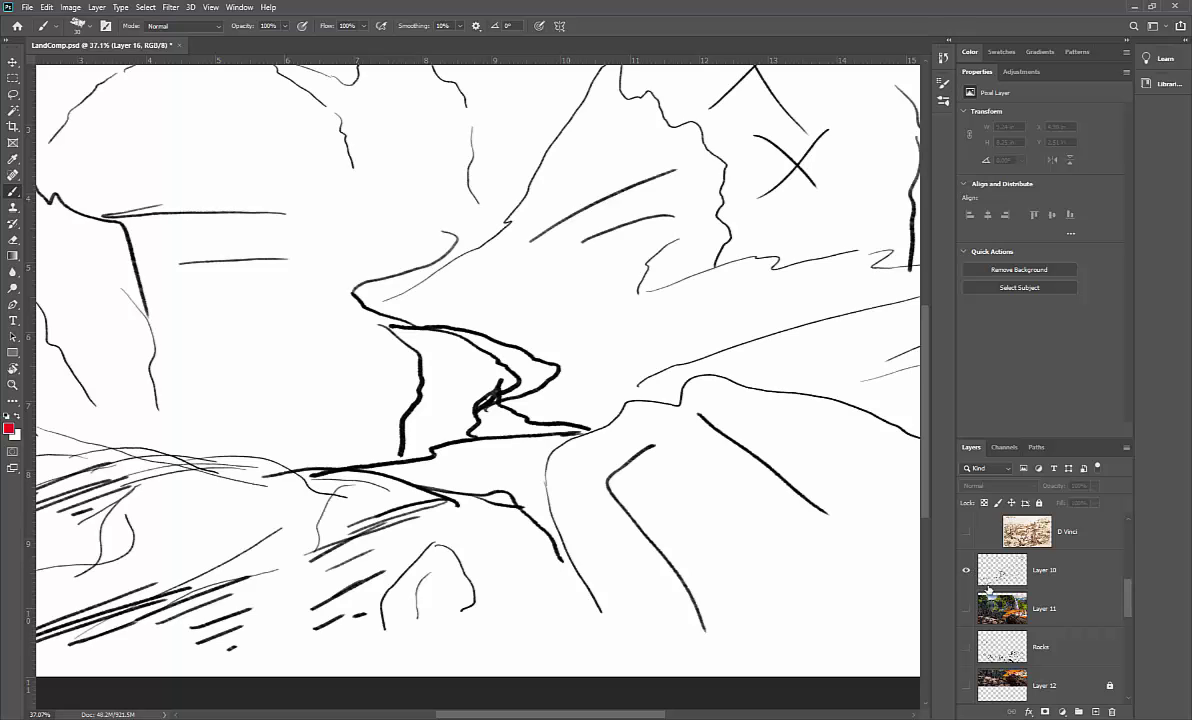
{"action": "left_click", "coordinate": [966, 569]}
{"action": "left_click", "coordinate": [966, 647]}
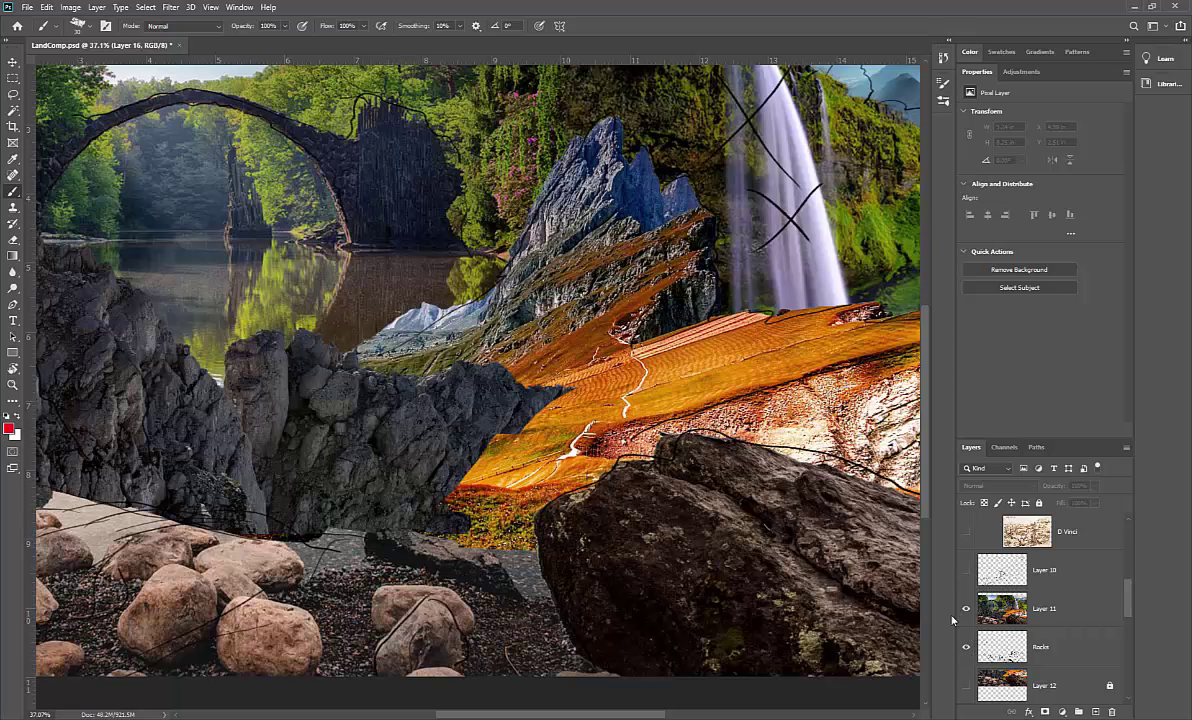
{"action": "left_click", "coordinate": [965, 608]}
{"action": "left_click", "coordinate": [965, 608]}
{"action": "left_click", "coordinate": [966, 685]}
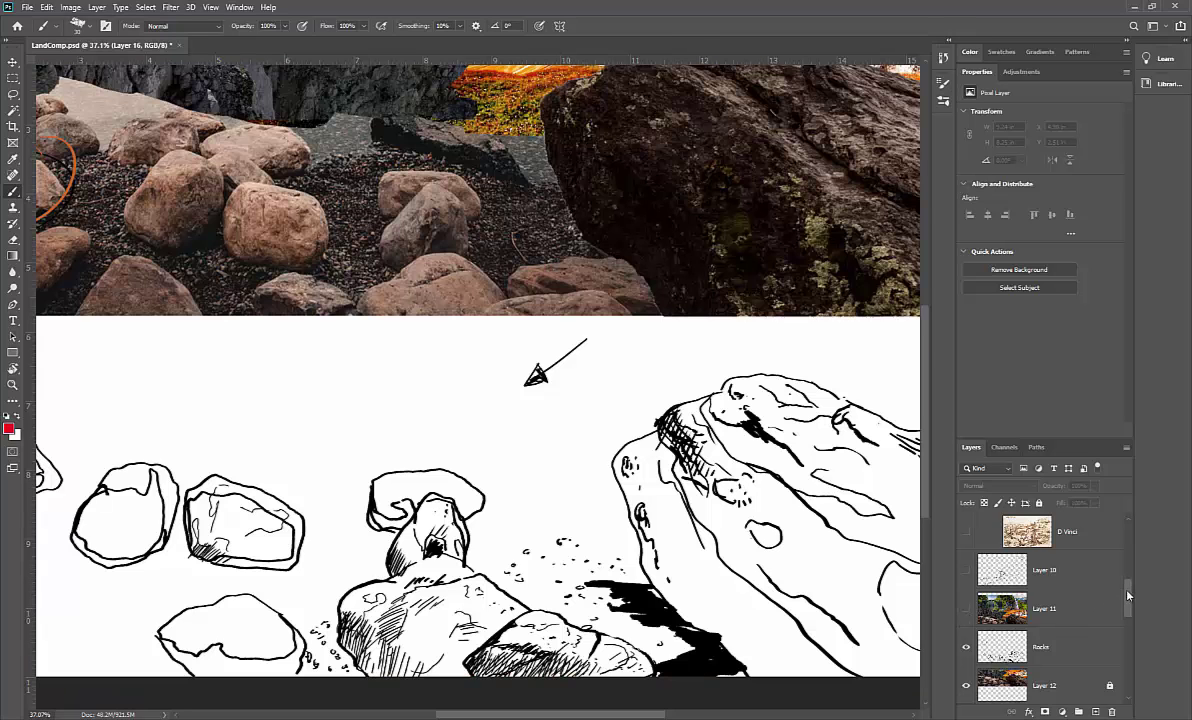
Step: Make the Rocks layer active for sketching below the rock photo reference
{"action": "scroll", "coordinate": [1109, 599], "scroll_direction": "down", "scroll_amount": 3}
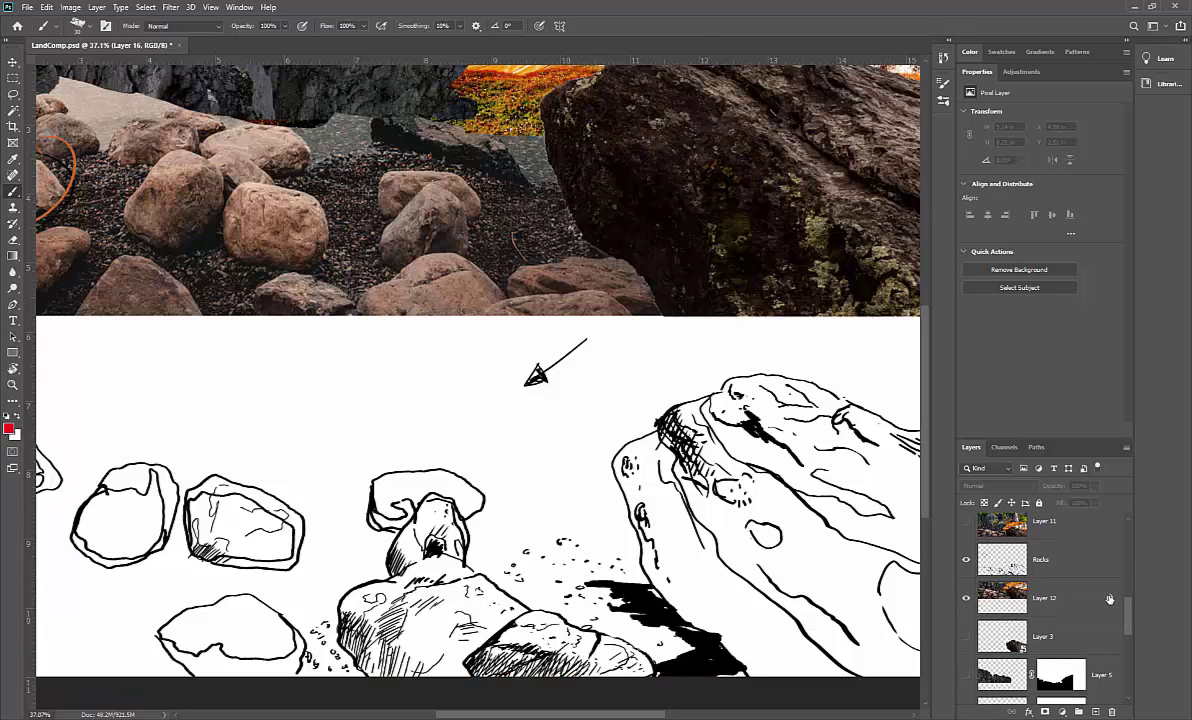
{"action": "left_click", "coordinate": [1043, 558]}
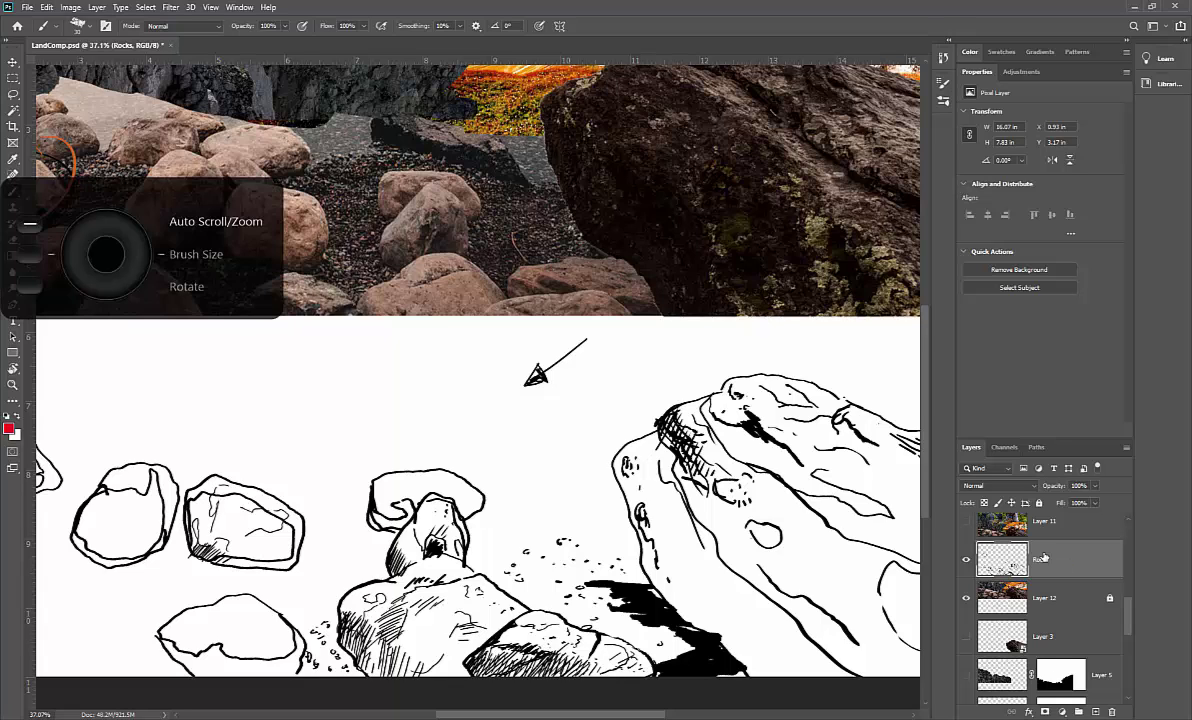
{"action": "scroll", "coordinate": [587, 522], "scroll_direction": "down", "scroll_amount": 4}
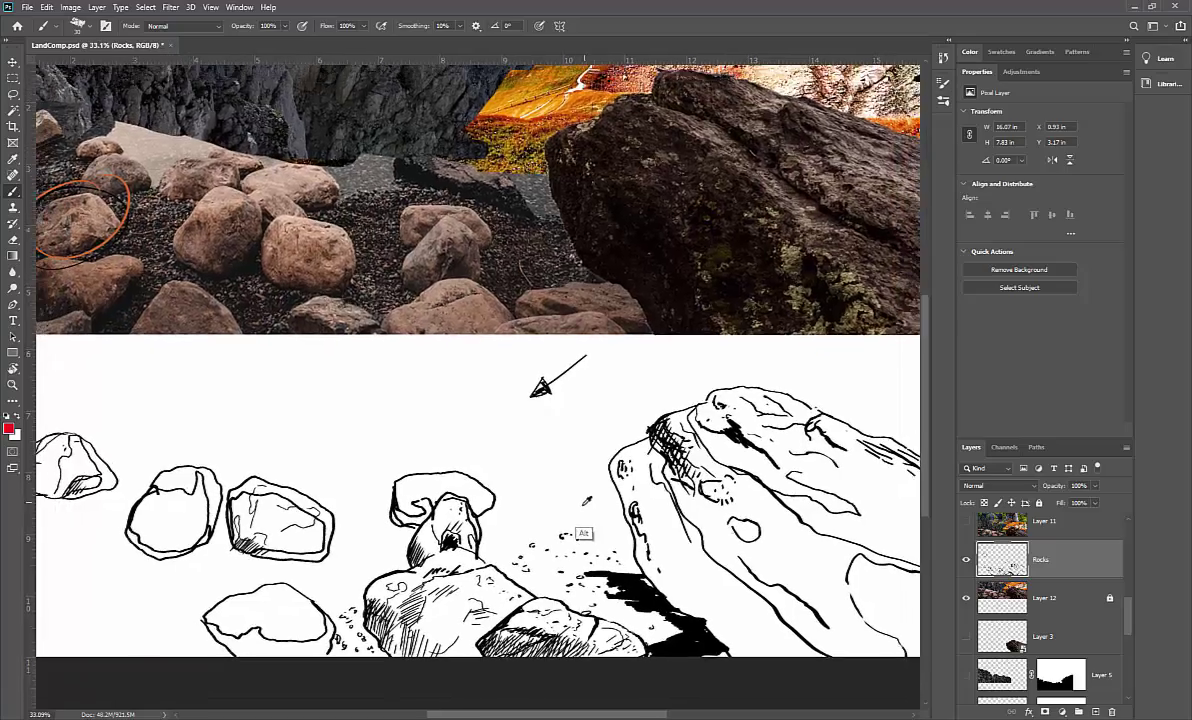
{"action": "scroll", "coordinate": [478, 350], "scroll_direction": "down", "scroll_amount": 1}
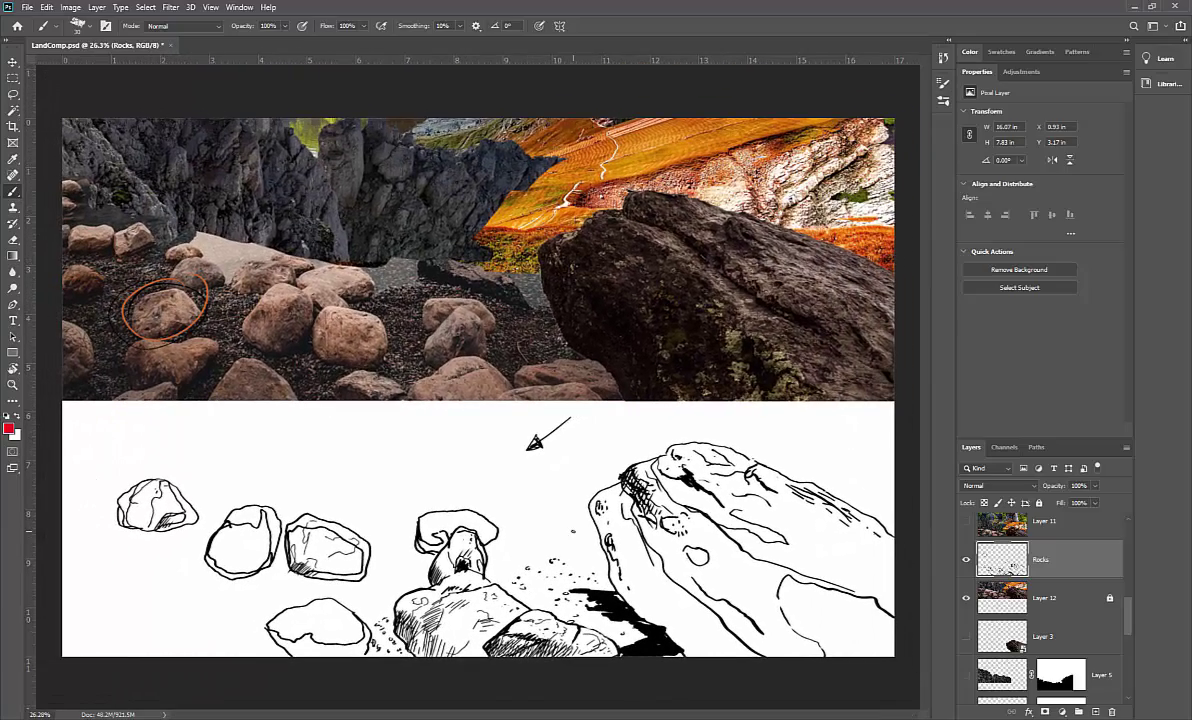